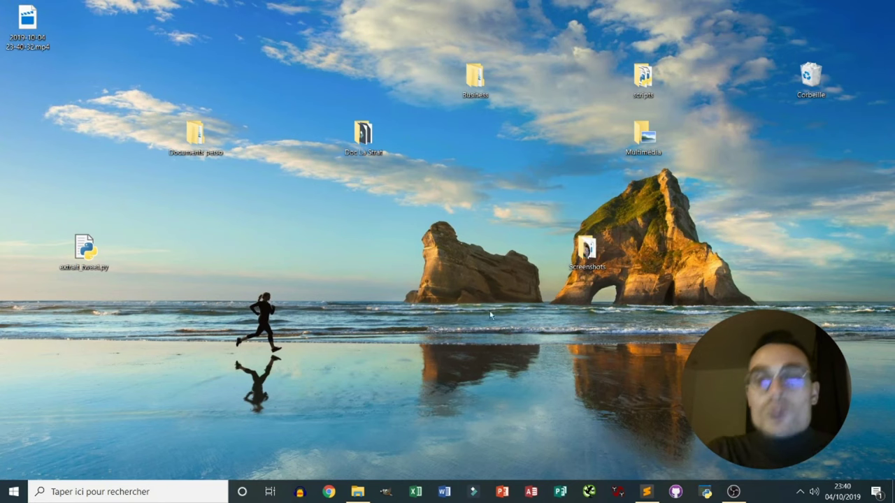
# Step: Bring the Sublime Text window with extrait_tweet.py to the front from the taskbar
pyautogui.click(646, 495)
# Step: Review the script and set Sublime Text's build system to Python
pyautogui.scroll(-5, 353, 145)
pyautogui.scroll(-5, 353, 145)
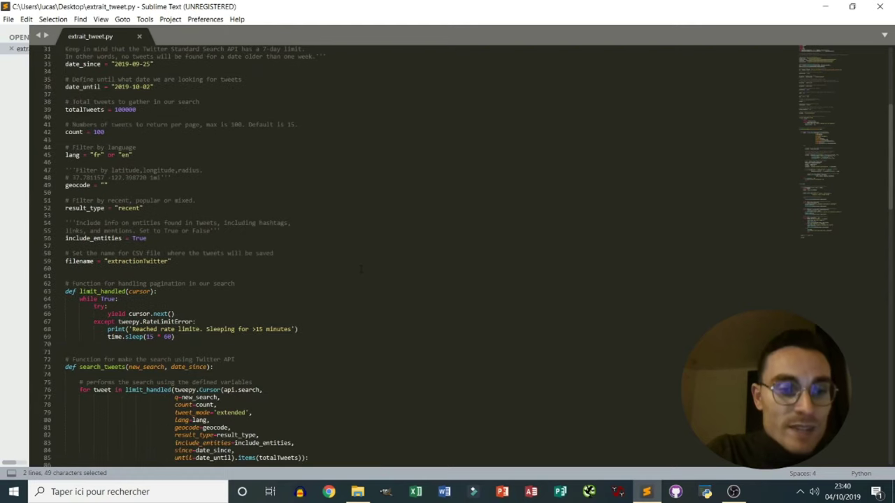
pyautogui.scroll(-5, 353, 145)
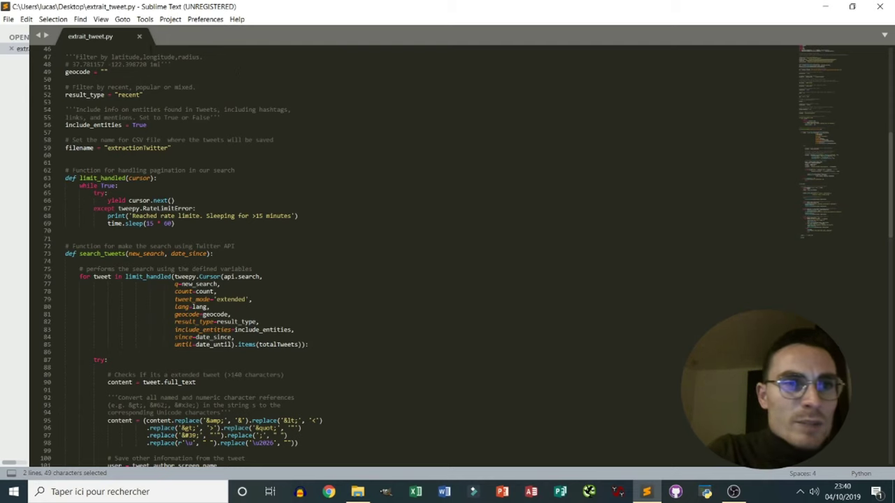
pyautogui.click(151, 21)
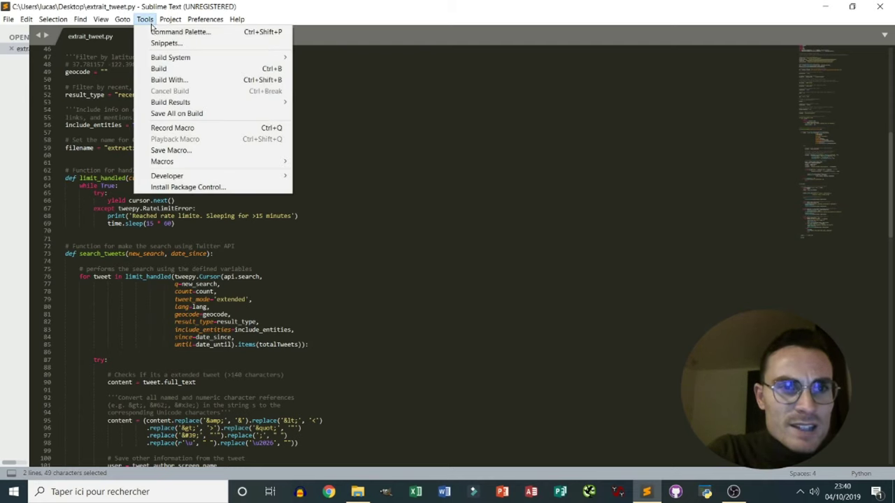
pyautogui.moveTo(248, 58)
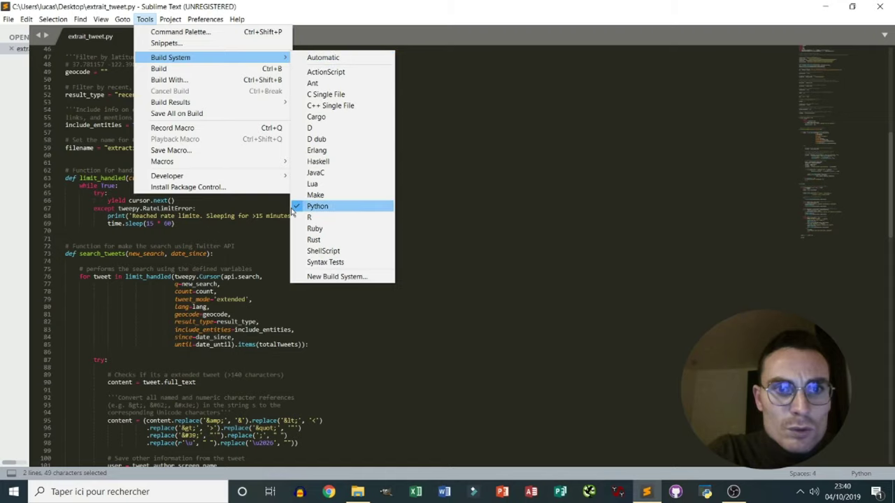
pyautogui.click(511, 213)
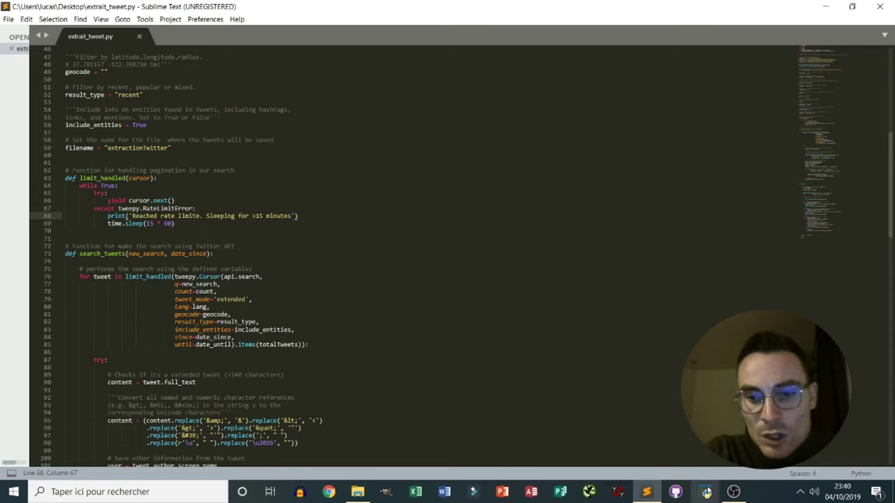
# Step: Check the Wi-Fi connection status in the system tray, then bring up the browser
pyautogui.click(802, 493)
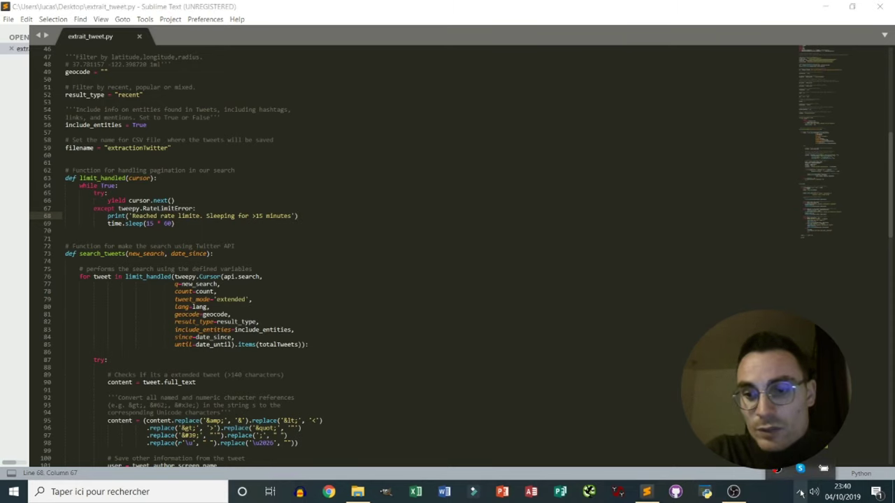
pyautogui.click(815, 491)
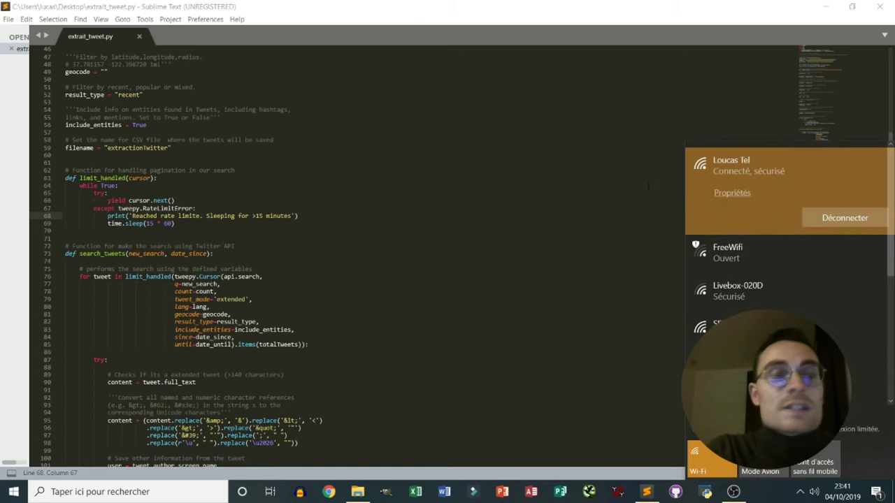
pyautogui.click(648, 186)
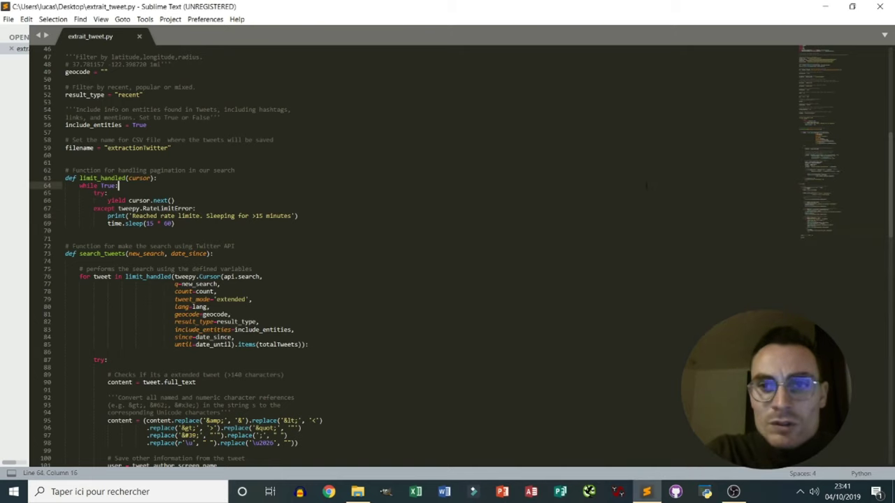
pyautogui.click(328, 493)
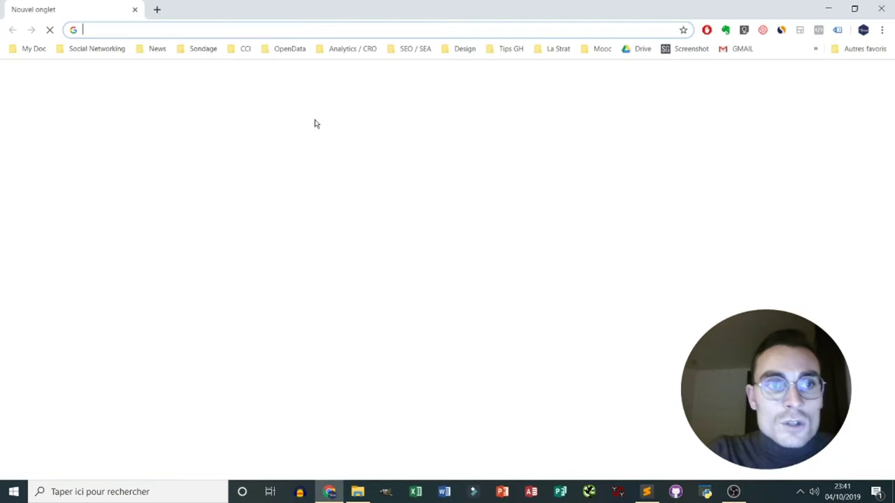
# Step: Go to twitter.com and log in to the Twitter account
pyautogui.write('twi')
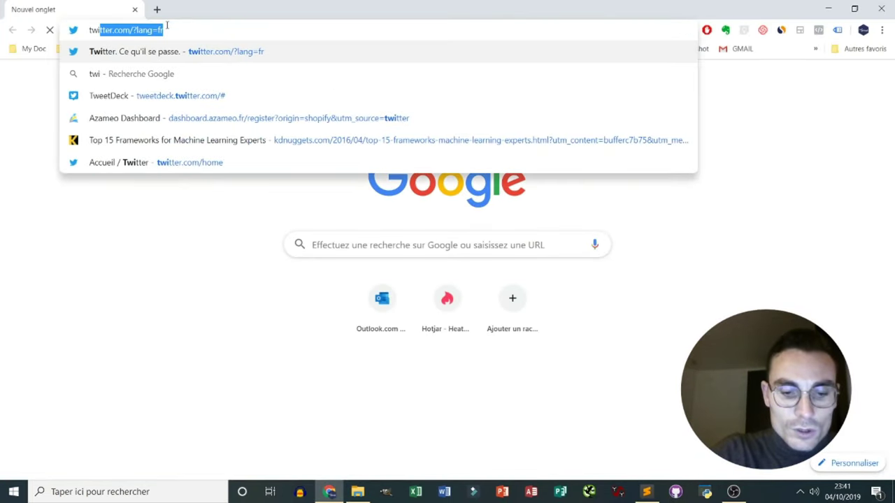
pyautogui.write('tter')
pyautogui.press('Return')
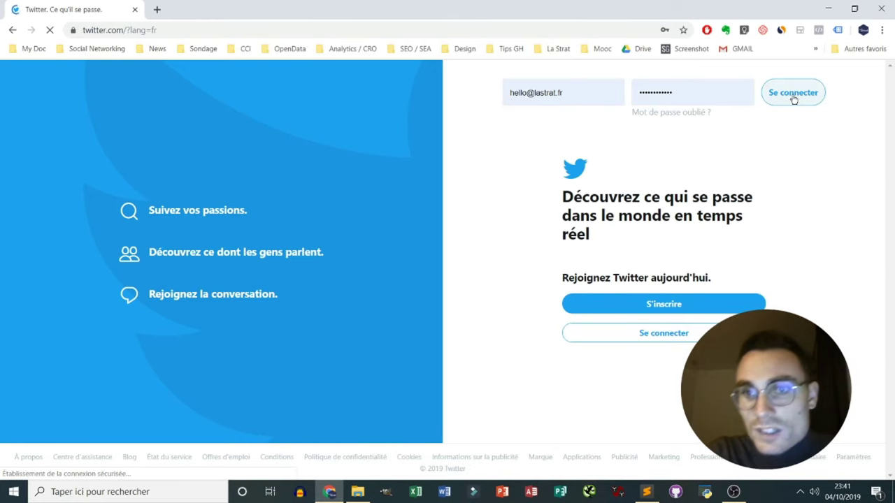
pyautogui.click(816, 103)
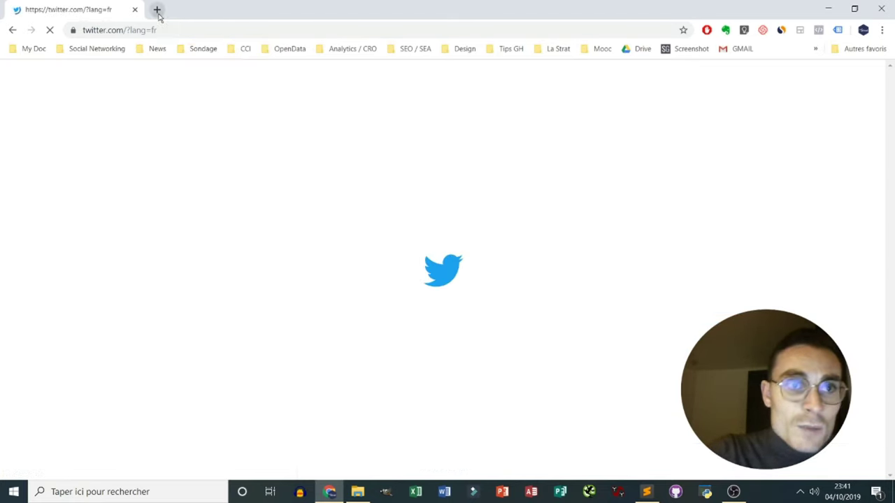
# Step: Open developer.twitter.com in a new tab and point at the account menu
pyautogui.click(158, 11)
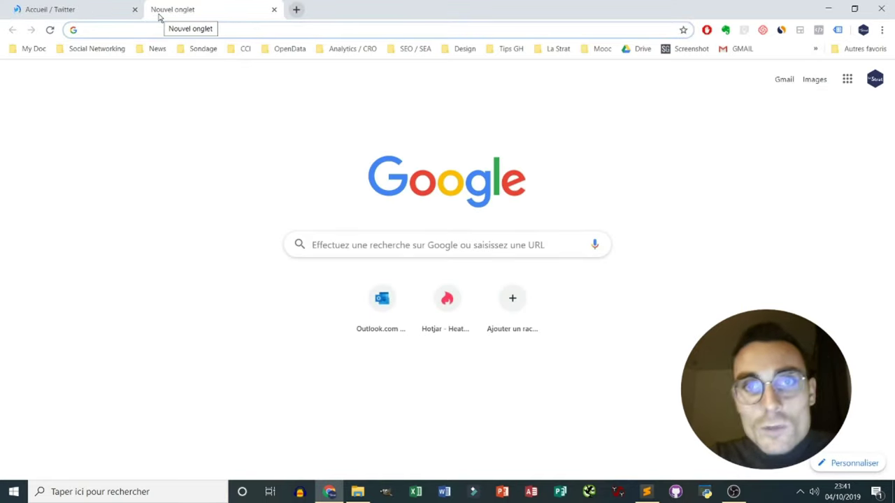
pyautogui.write('deve')
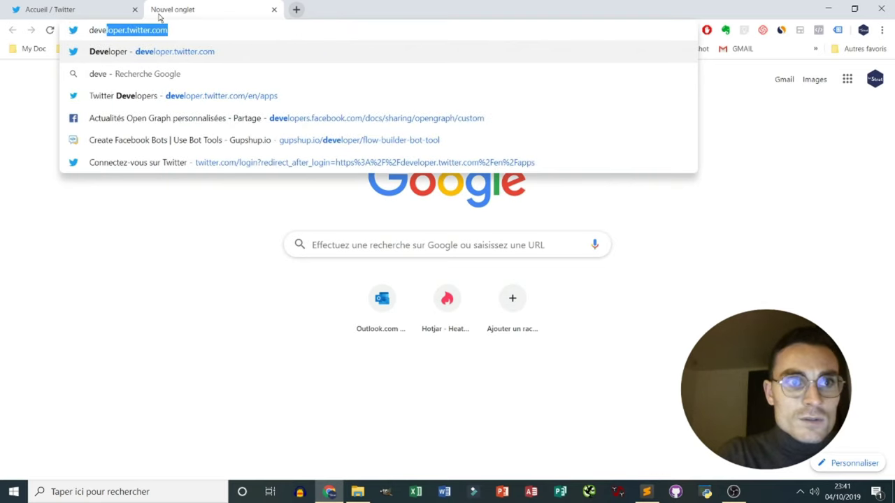
pyautogui.press('Return')
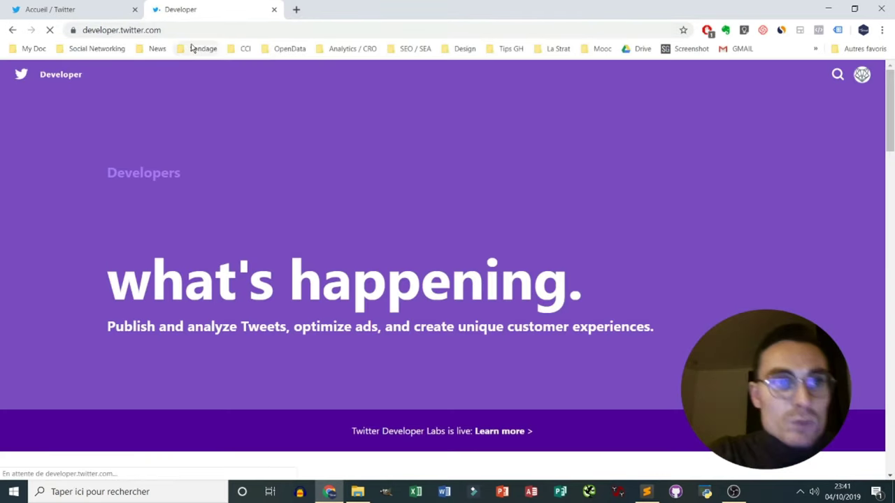
pyautogui.moveTo(801, 77)
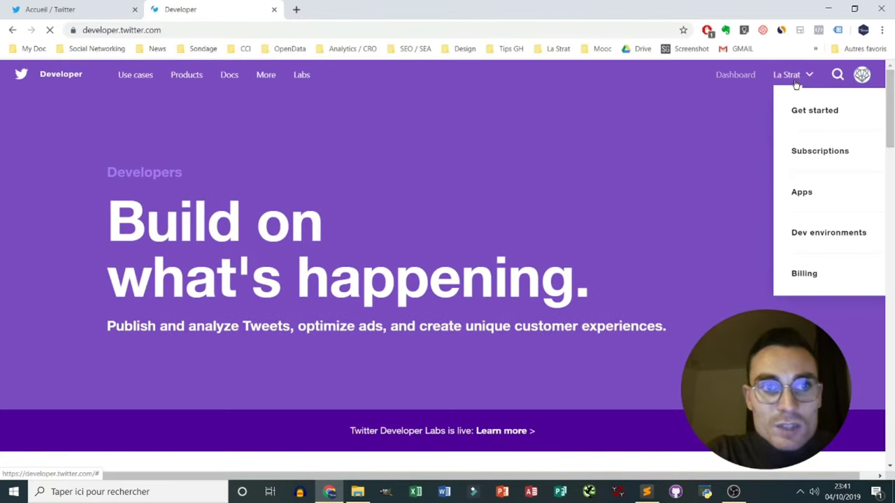
# Step: Start a new app from the account's apps list and name it 'Extraction de Tweets'
pyautogui.click(800, 203)
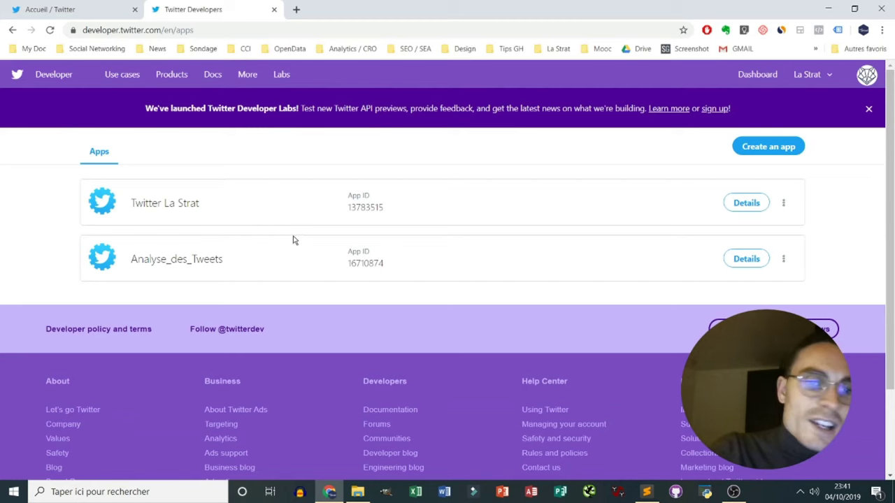
pyautogui.click(779, 152)
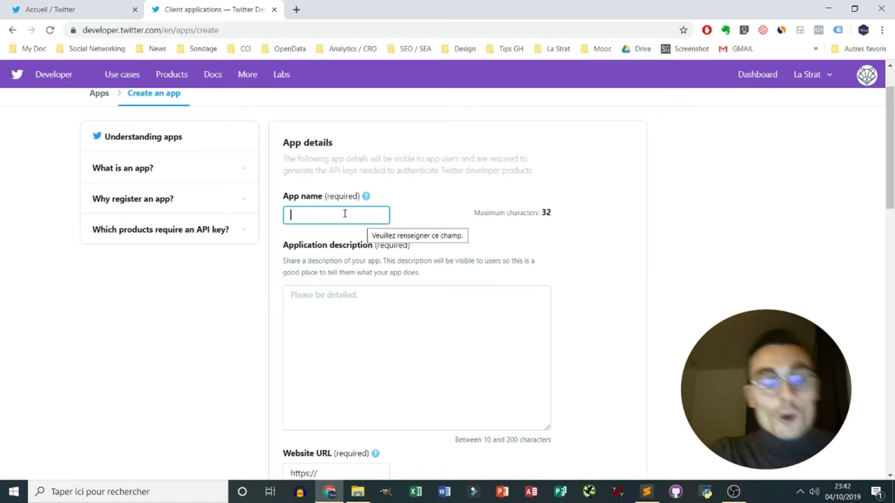
pyautogui.write('Extraction de Tweets')
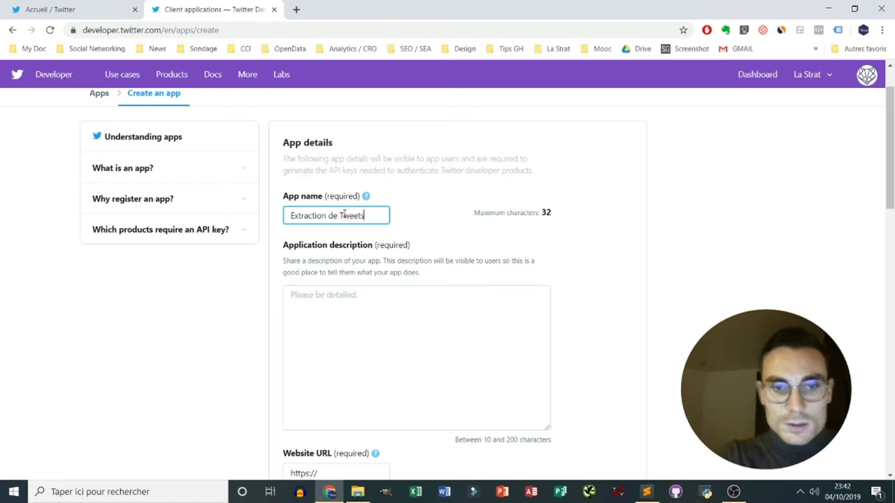
pyautogui.scroll(-1, 343, 215)
# Step: Write the application description and set the website URL to lastrat.fr
pyautogui.click(346, 239)
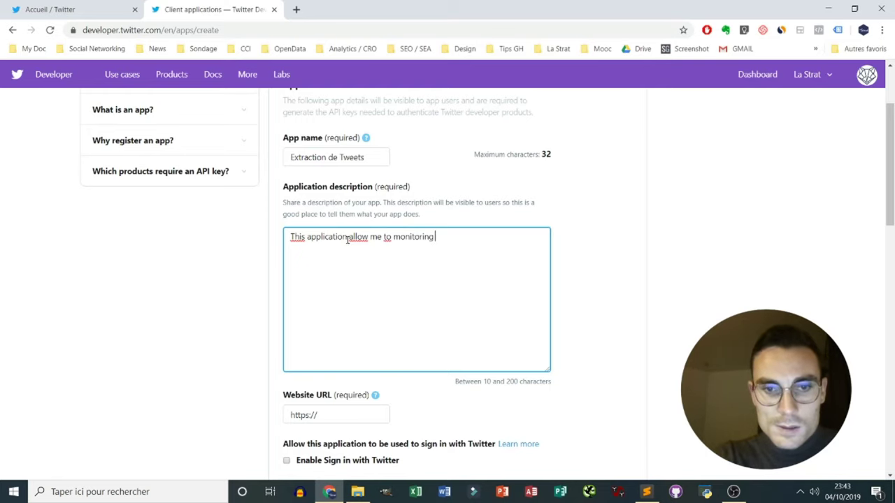
pyautogui.hotkey('ctrl', 'BackSpace')
pyautogui.hotkey('ctrl', 'BackSpace')
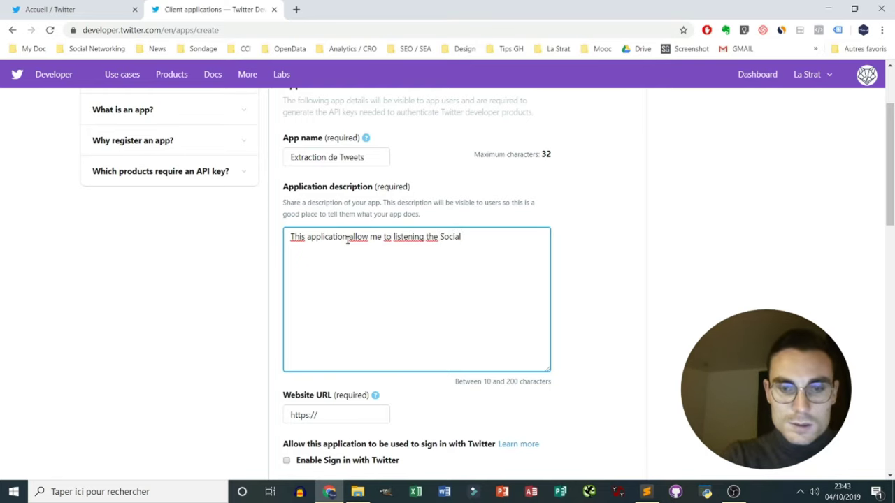
pyautogui.write('and')
pyautogui.scroll(-3, 347, 239)
pyautogui.click(338, 242)
pyautogui.write('lastrat.fr')
pyautogui.scroll(-1, 343, 242)
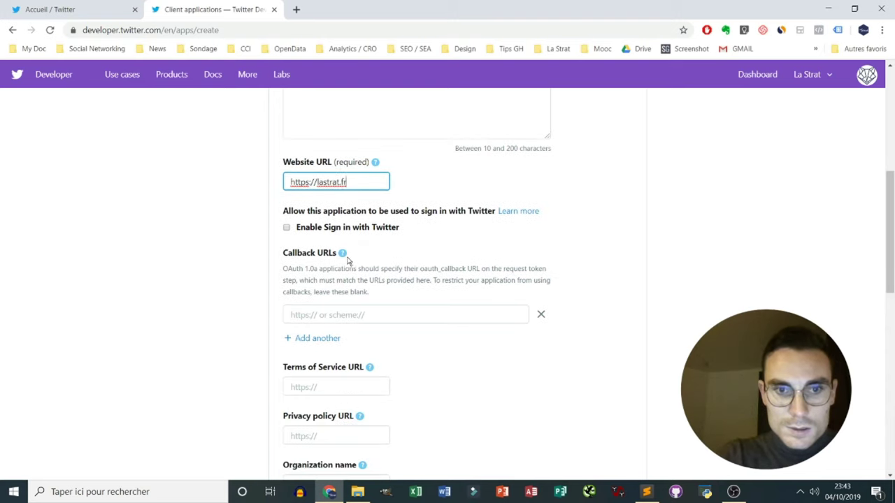
pyautogui.scroll(-7, 356, 231)
# Step: Explain how the app will be used, review the form, and reach the Create button
pyautogui.click(362, 223)
pyautogui.write('T')
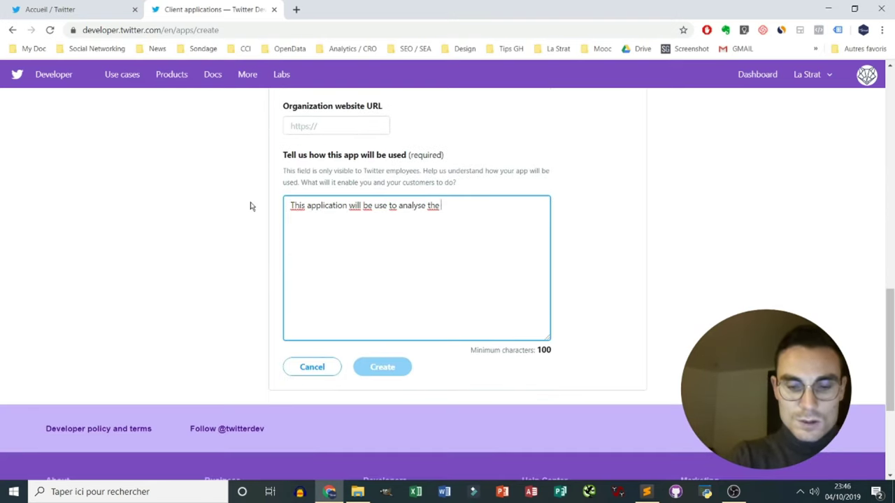
pyautogui.write('e of some Brand after TV apparition. Thank y')
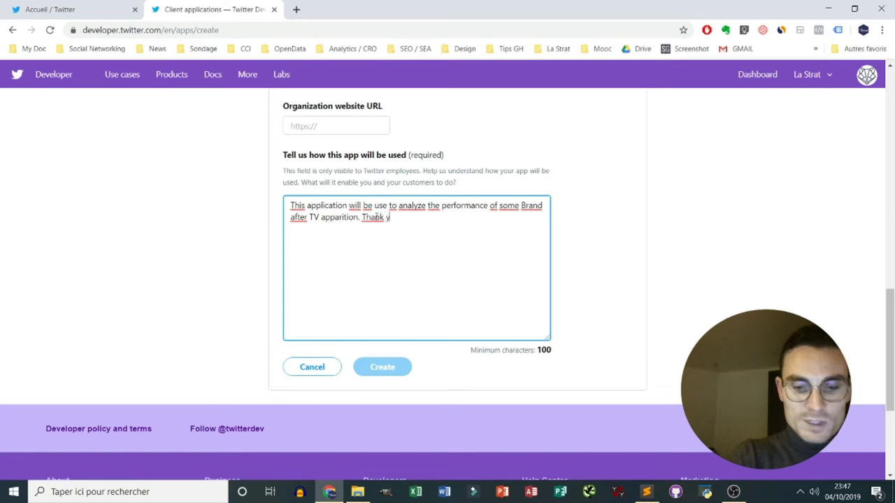
pyautogui.write('ou for your great job.')
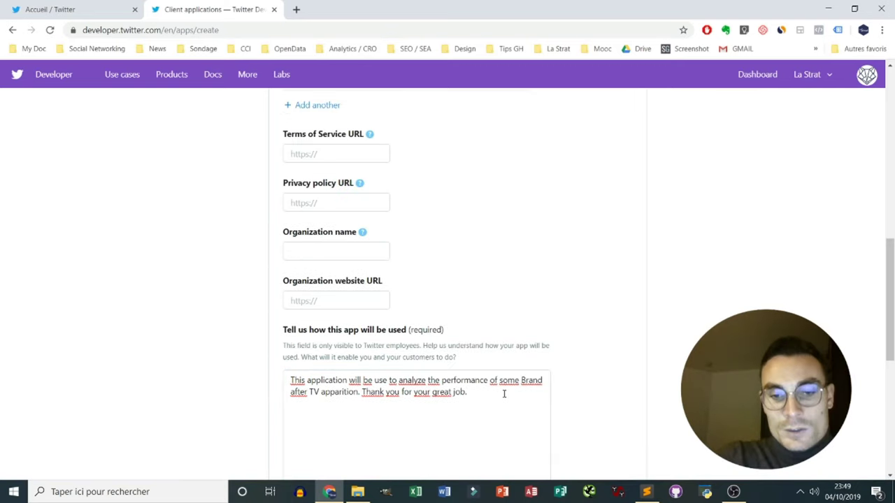
pyautogui.scroll(1, 488, 357)
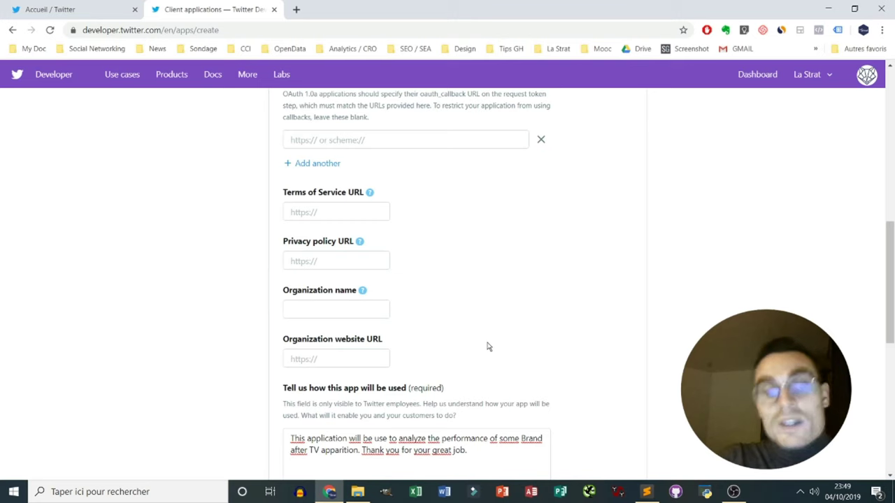
pyautogui.scroll(1, 489, 347)
pyautogui.scroll(1, 489, 347)
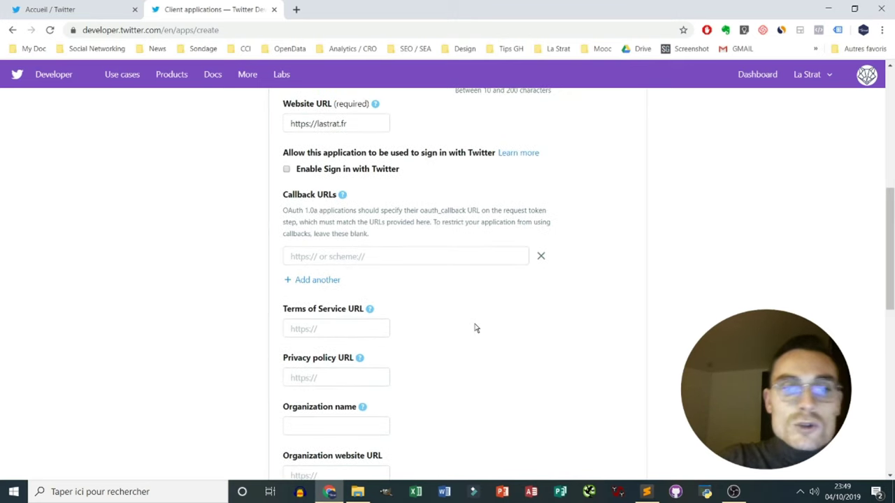
pyautogui.scroll(1, 472, 318)
pyautogui.scroll(2, 472, 312)
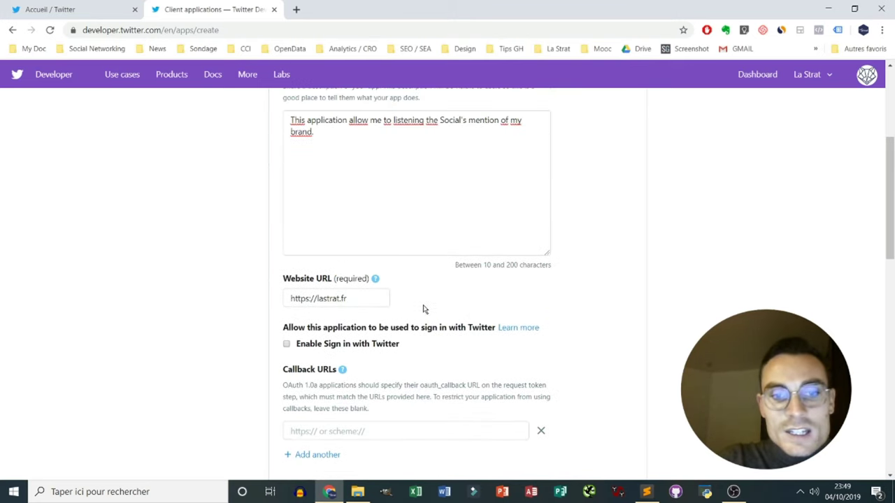
pyautogui.scroll(2, 400, 300)
pyautogui.scroll(1, 373, 268)
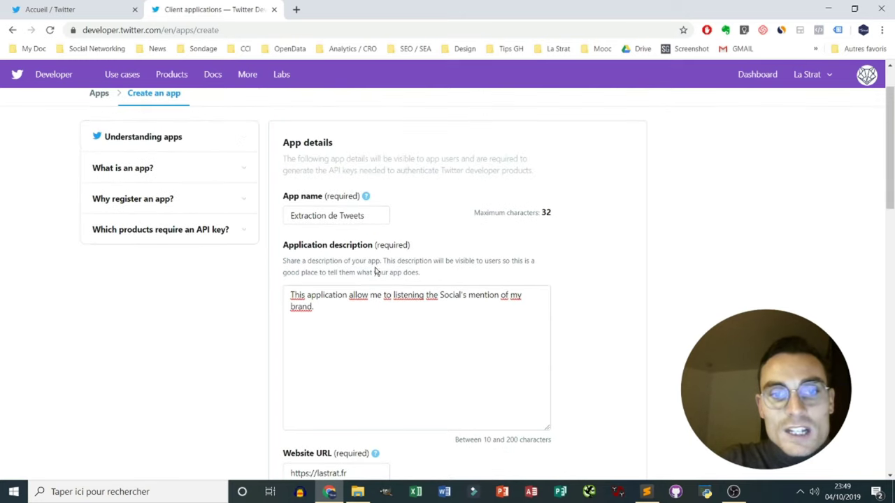
pyautogui.scroll(-2, 424, 325)
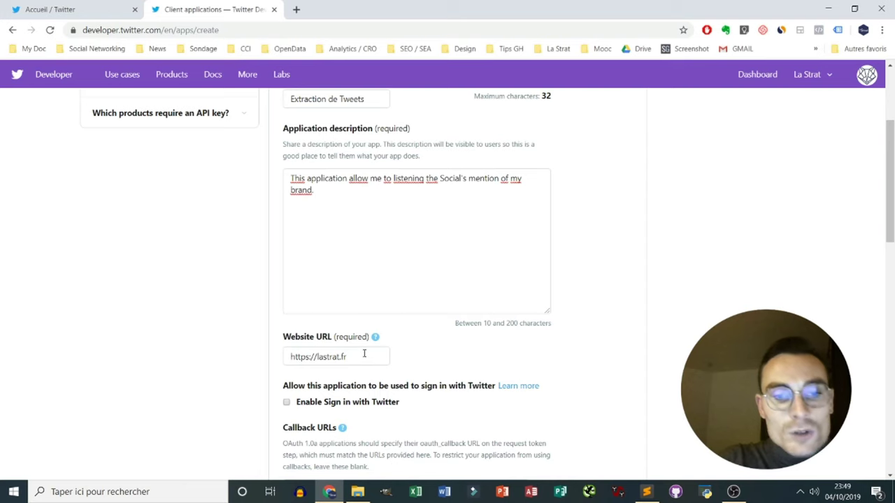
pyautogui.click(394, 361)
pyautogui.scroll(-1, 482, 306)
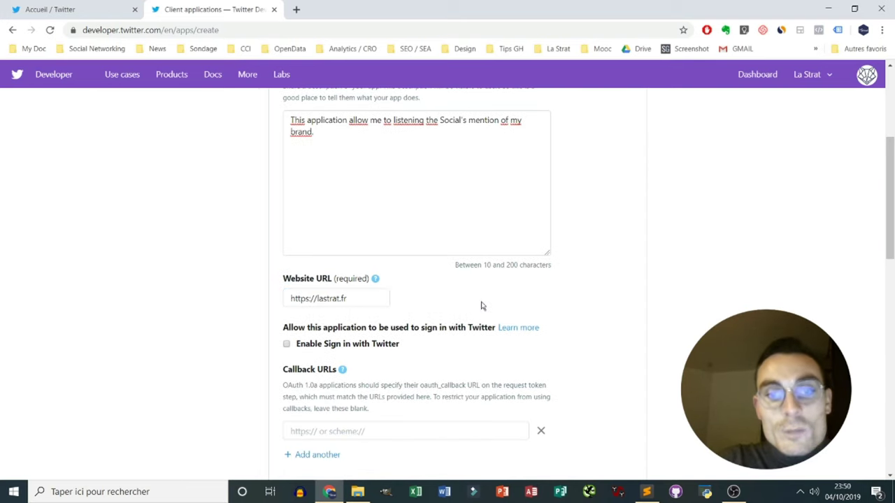
pyautogui.scroll(-1, 481, 305)
pyautogui.scroll(-1, 482, 304)
pyautogui.scroll(-2, 481, 303)
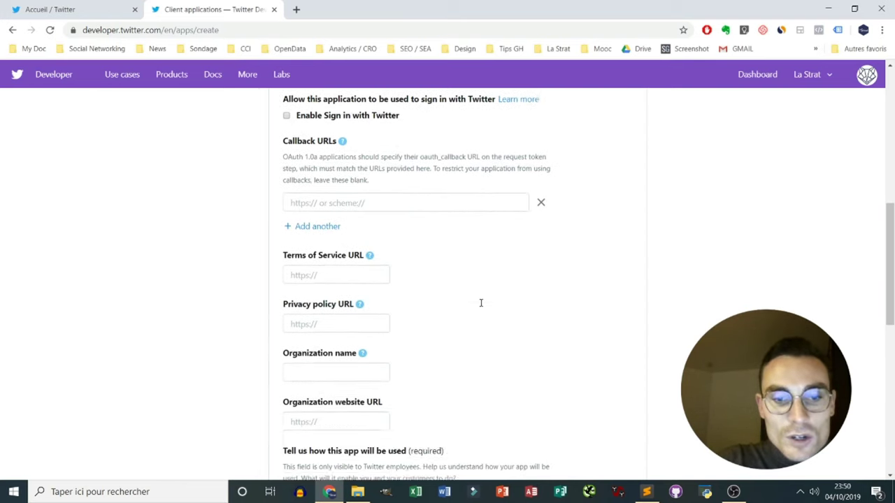
pyautogui.scroll(-2, 481, 305)
pyautogui.scroll(-1, 481, 310)
pyautogui.scroll(-1, 481, 311)
pyautogui.scroll(-2, 481, 314)
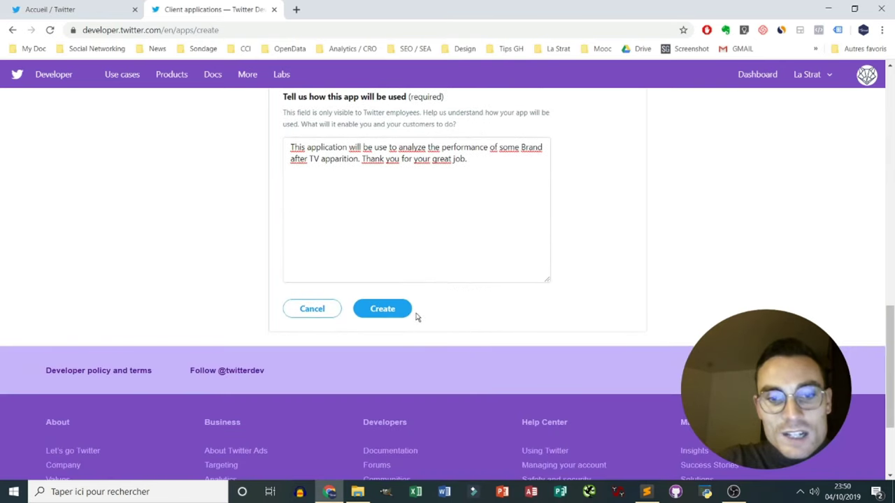
# Step: Create the app, renaming it 'Extraction _de_Tweets_by_LaStrat' after the name was taken
pyautogui.click(398, 312)
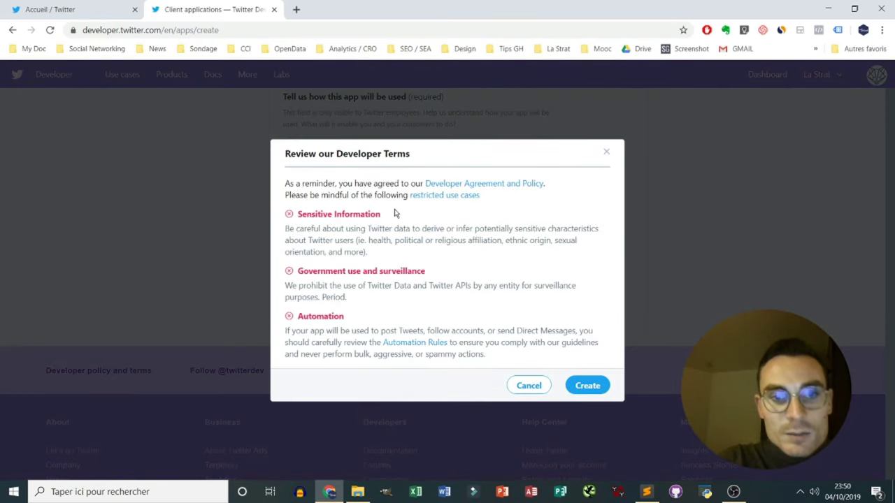
pyautogui.click(596, 388)
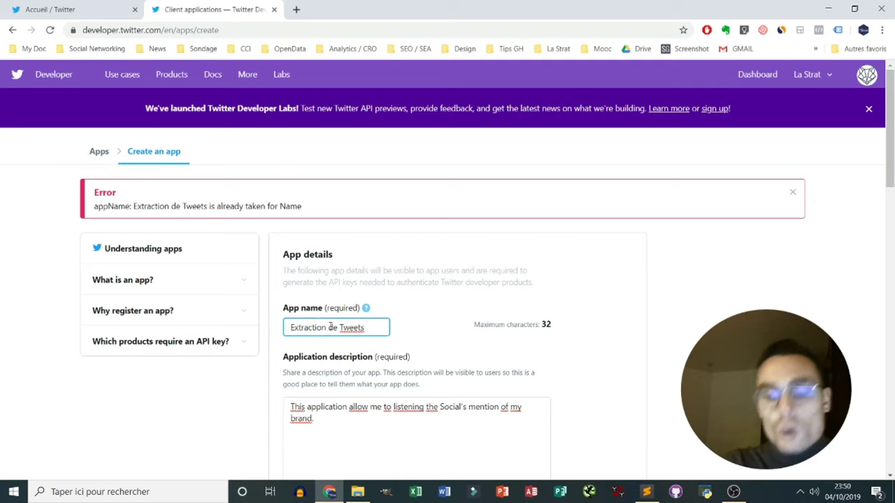
pyautogui.write('by LaStrat')
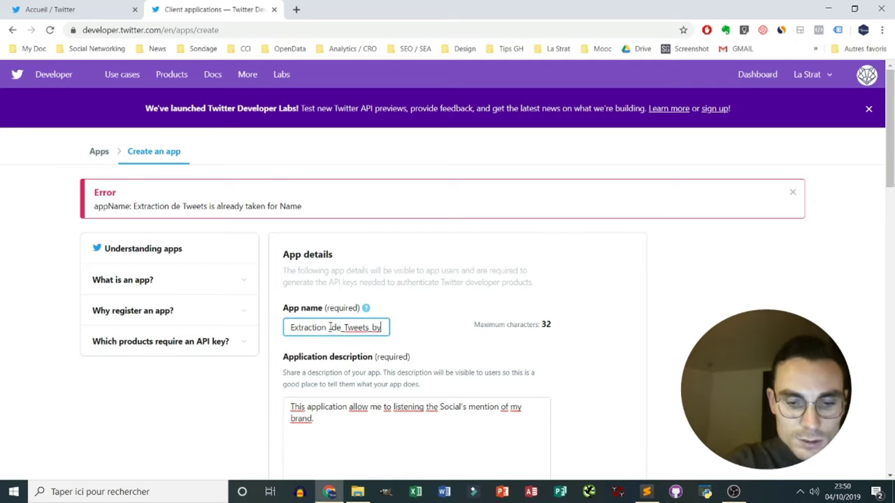
pyautogui.scroll(-10, 464, 286)
pyautogui.scroll(-3, 482, 309)
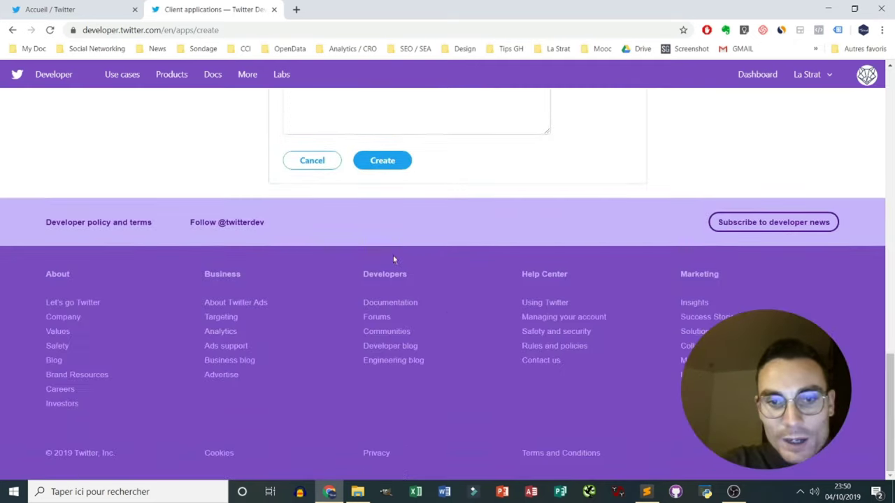
pyautogui.click(389, 168)
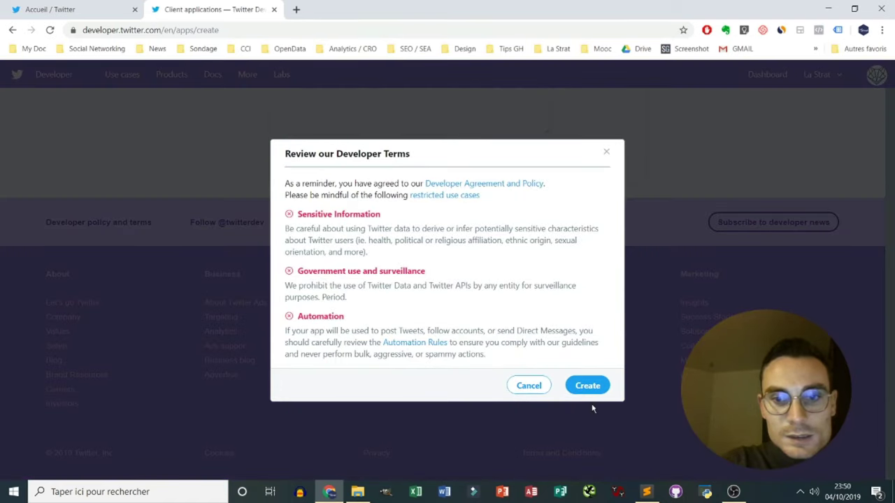
pyautogui.click(591, 386)
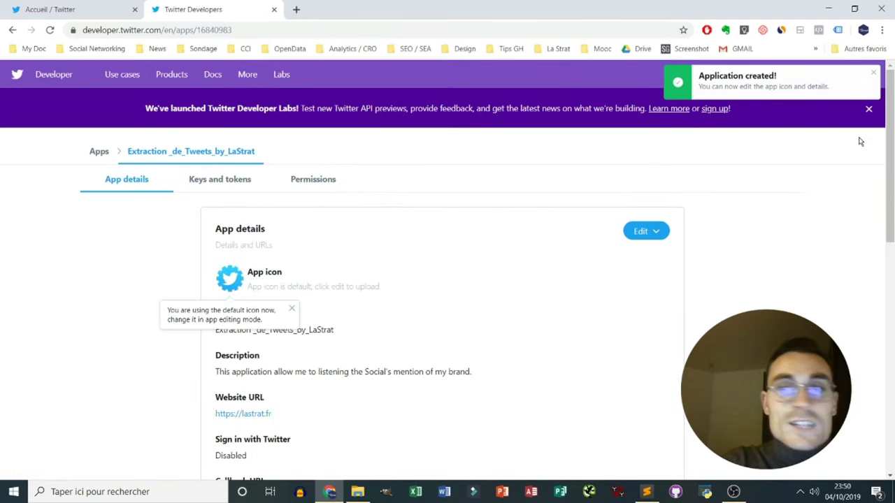
# Step: Open the app's keys and tokens and copy the API key
pyautogui.click(243, 183)
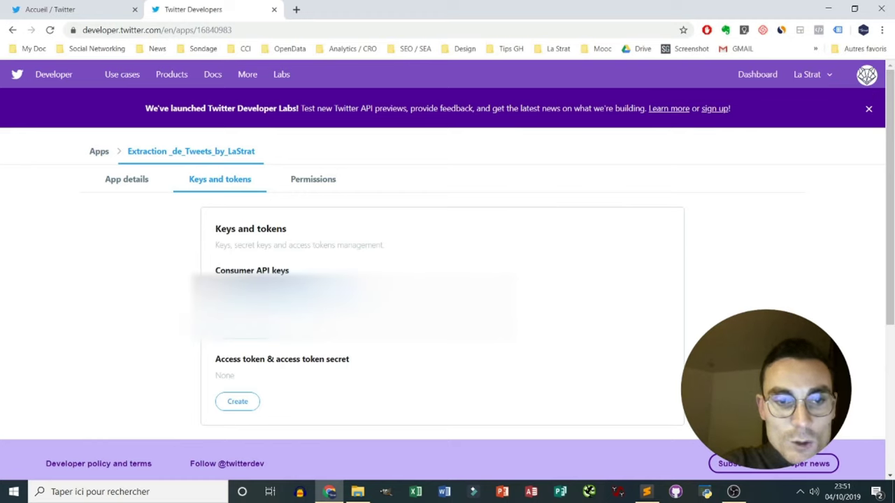
pyautogui.rightClick(310, 287)
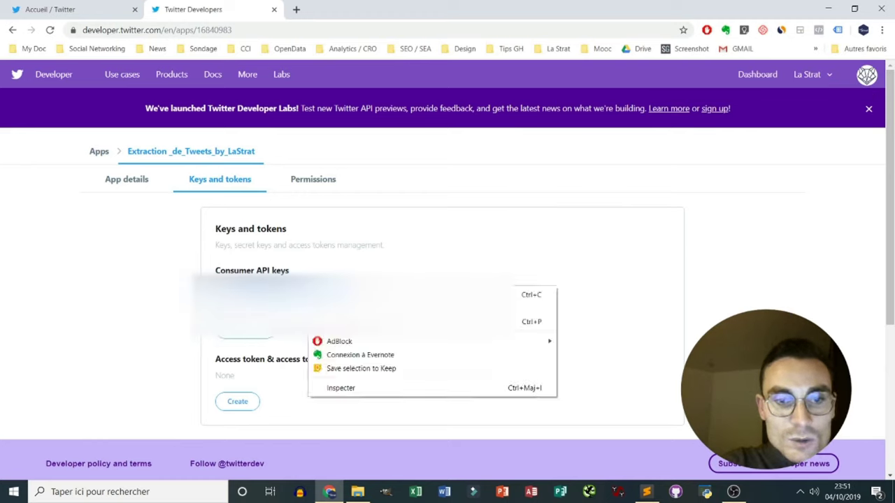
pyautogui.click(531, 294)
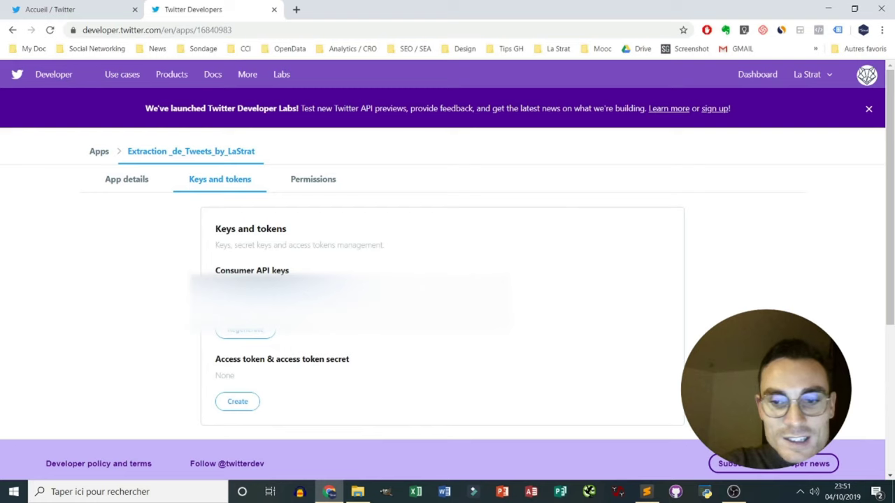
# Step: Replace the placeholder on line 12 of extrait_tweet.py with the copied API key
pyautogui.click(646, 491)
pyautogui.scroll(2, 573, 154)
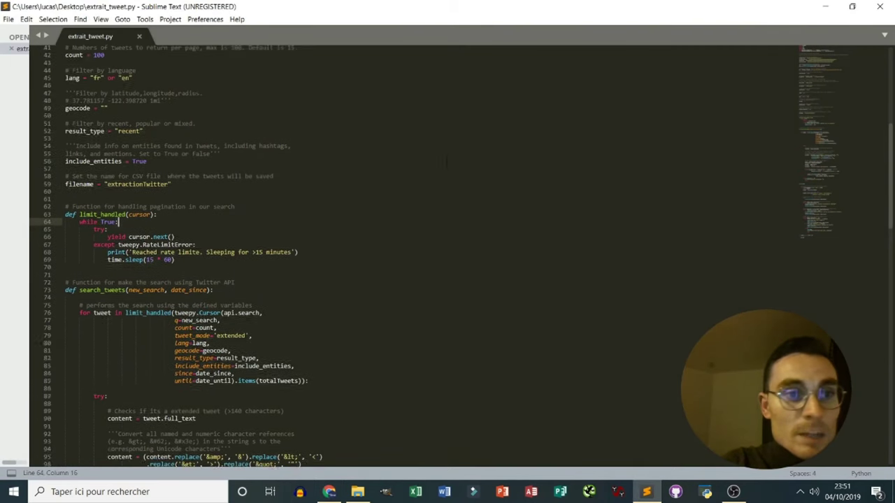
pyautogui.scroll(3, 539, 189)
pyautogui.scroll(5, 510, 218)
pyautogui.scroll(5, 510, 218)
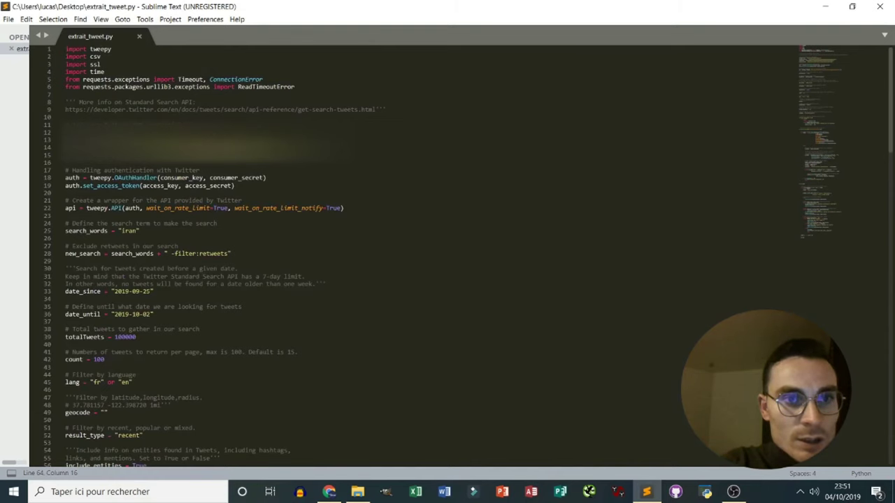
pyautogui.doubleClick(175, 132)
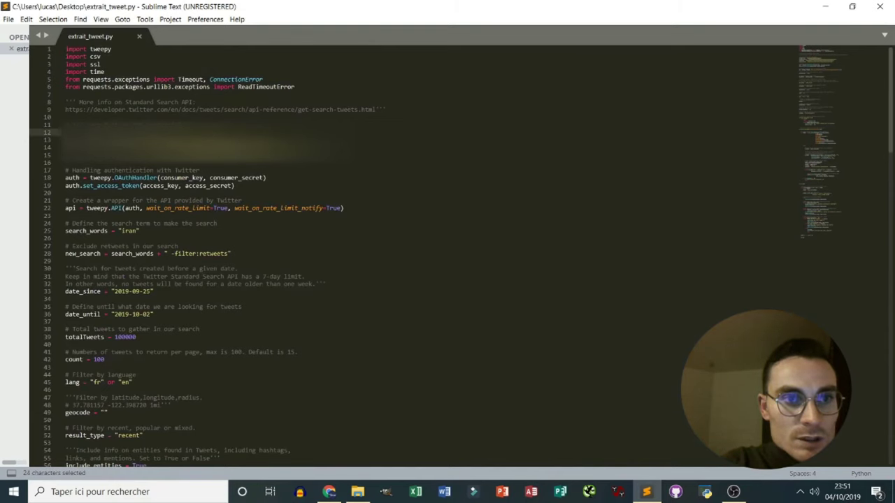
pyautogui.hotkey('ctrl', 'v')
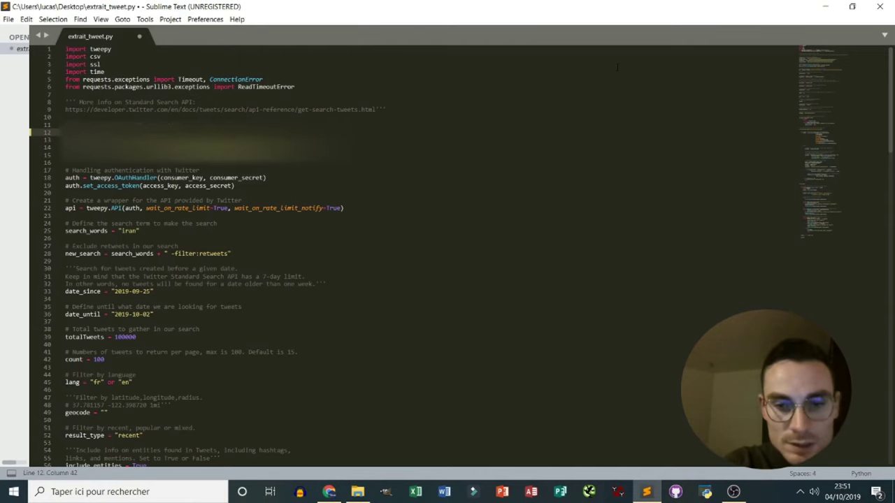
# Step: Copy the API secret key from the keys page and paste it into line 13
pyautogui.hotkey('alt', 'Tab')
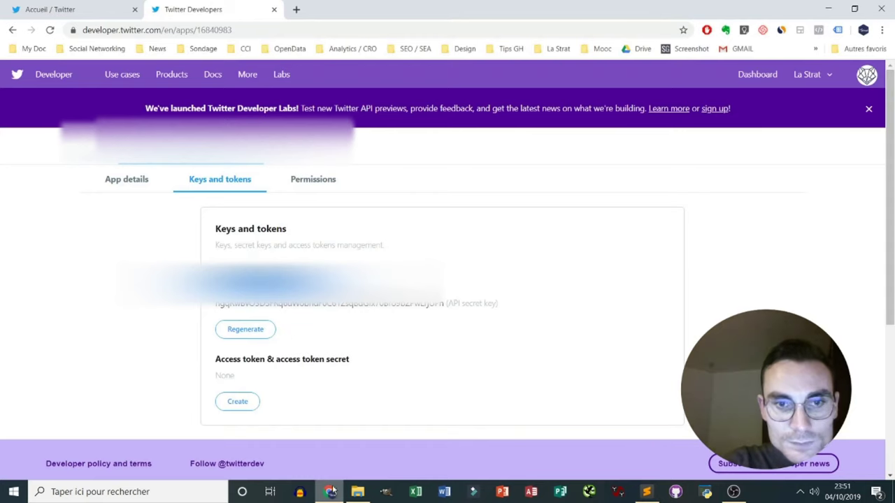
pyautogui.doubleClick(444, 304)
pyautogui.hotkey('alt', 'Tab')
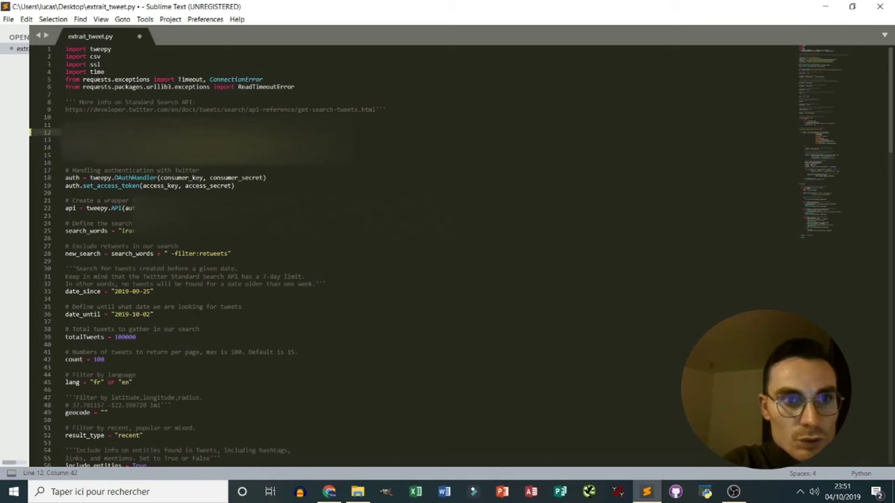
pyautogui.hotkey('ctrl', 'v')
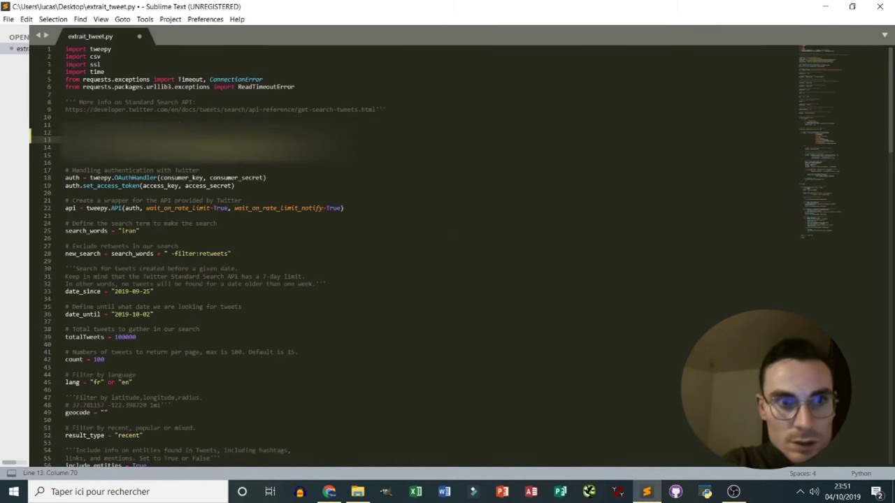
pyautogui.click(649, 492)
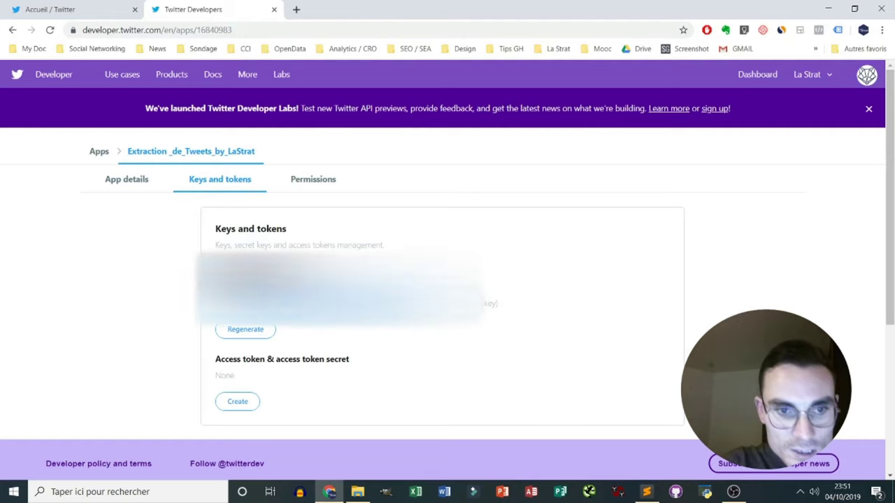
# Step: Generate the access token and secret, then paste the access token into the script
pyautogui.scroll(-1, 315, 309)
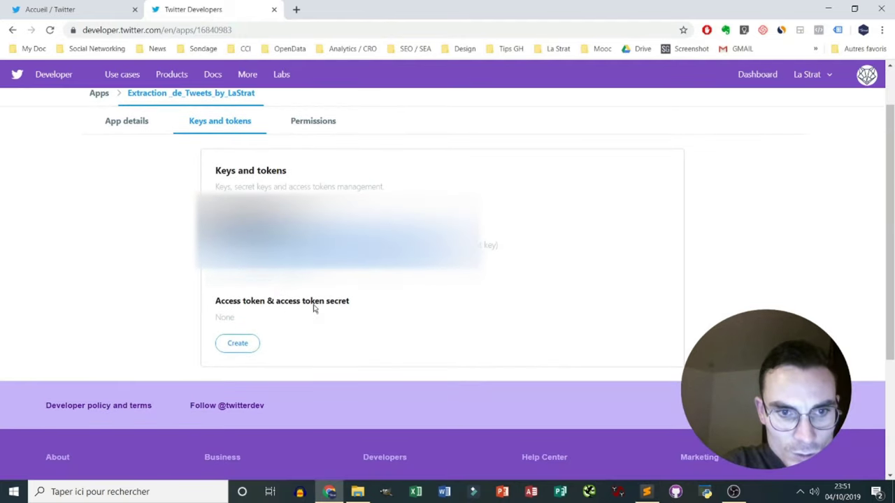
pyautogui.click(238, 344)
pyautogui.scroll(-2, 315, 280)
pyautogui.doubleClick(235, 255)
pyautogui.rightClick(235, 256)
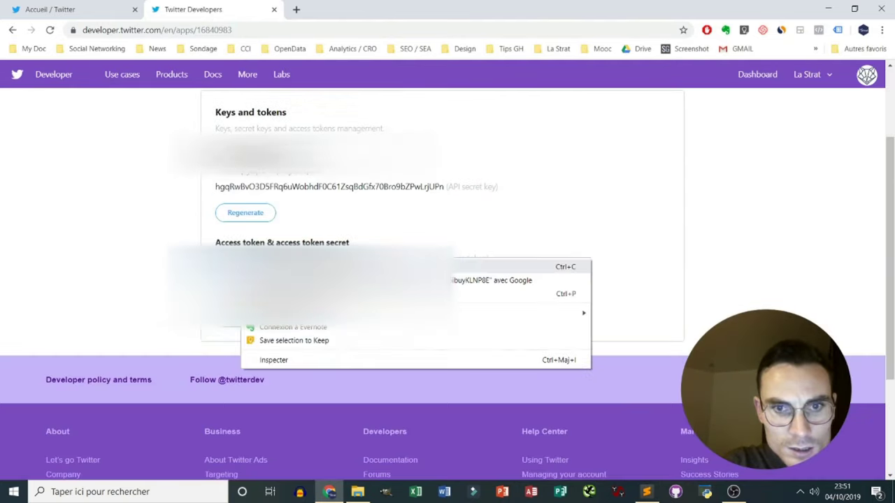
pyautogui.click(280, 266)
pyautogui.click(647, 491)
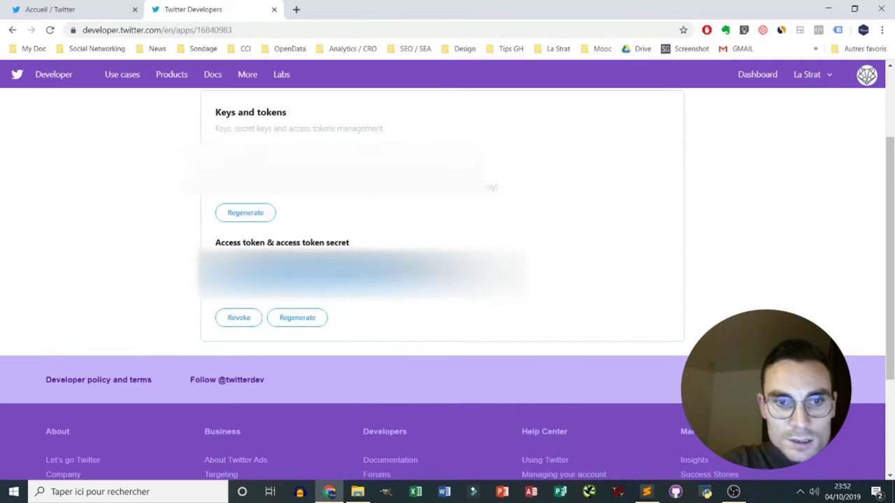
pyautogui.hotkey('ctrl', 'v')
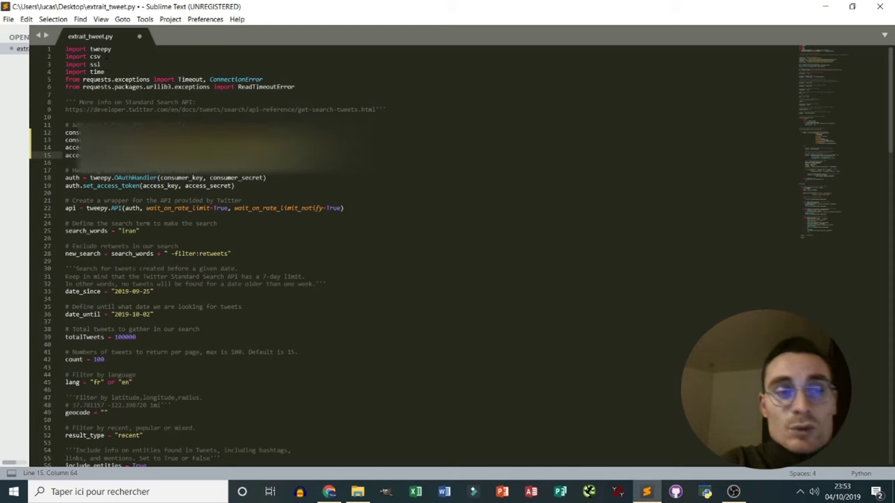
pyautogui.click(100, 59)
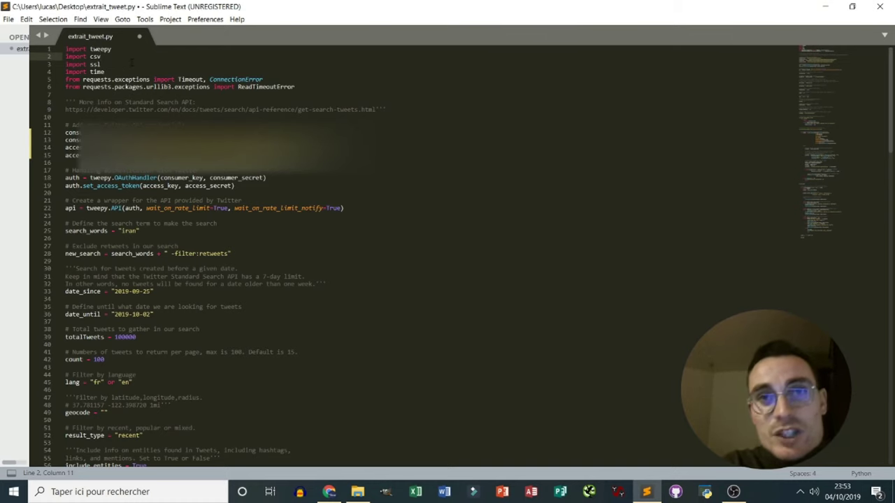
pyautogui.scroll(-1, 131, 63)
pyautogui.click(294, 132)
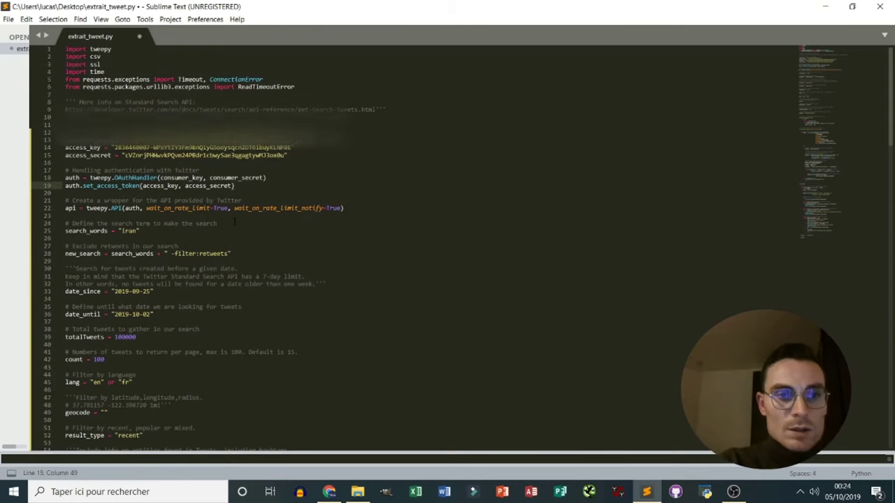
pyautogui.moveTo(217, 223); pyautogui.dragTo(65, 215)
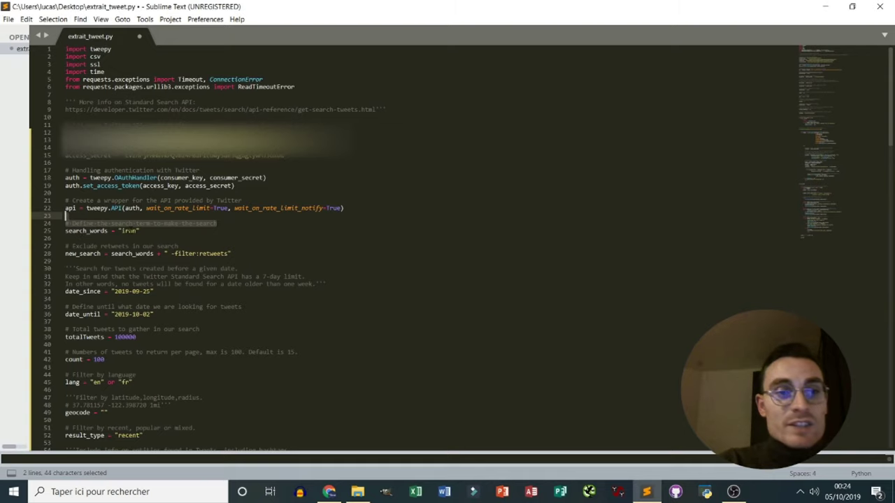
# Step: Replace the search term 'iran' on line 25 with 'Chirac'
pyautogui.click(138, 230)
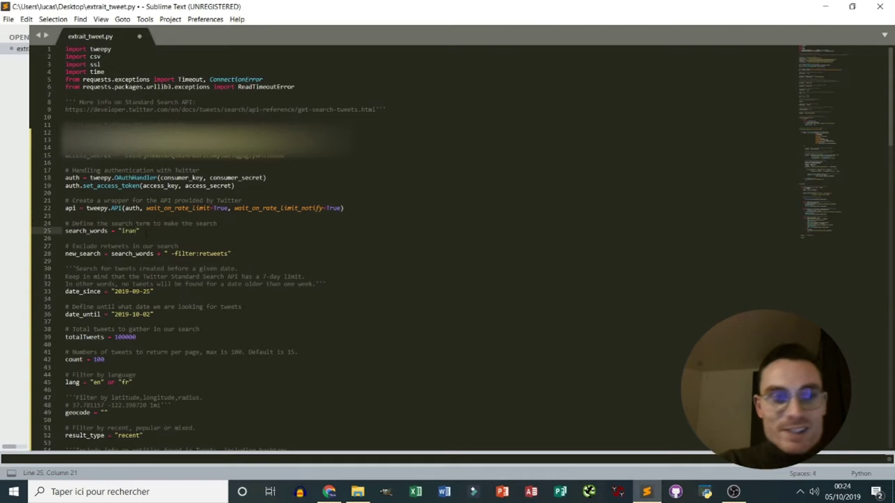
pyautogui.press('BackSpace')
pyautogui.press('BackSpace')
pyautogui.press('BackSpace')
pyautogui.press('BackSpace')
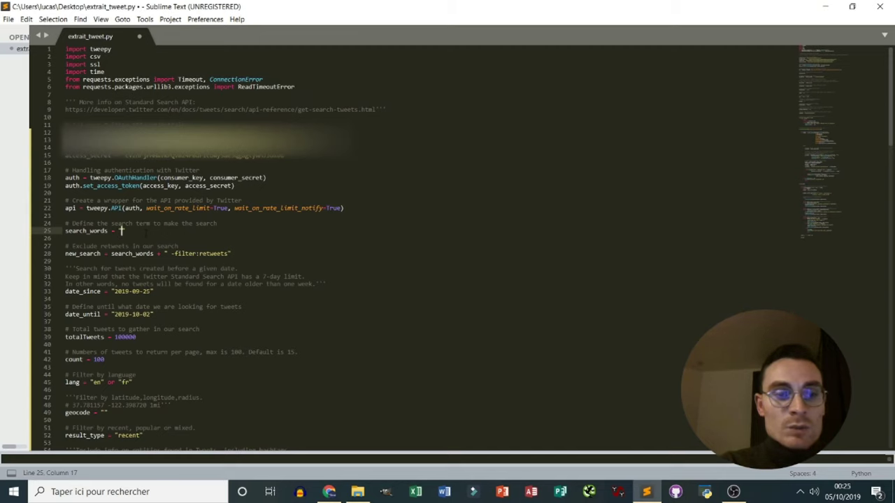
pyautogui.write('Chin')
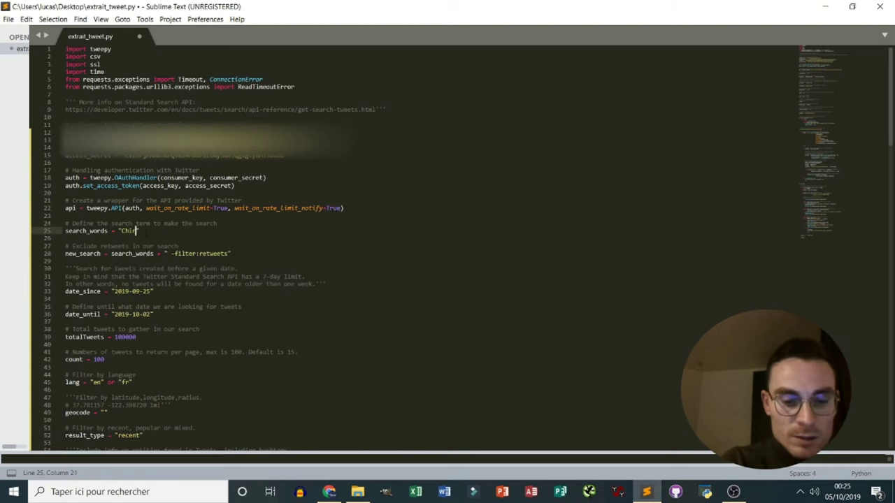
pyautogui.write('ac')
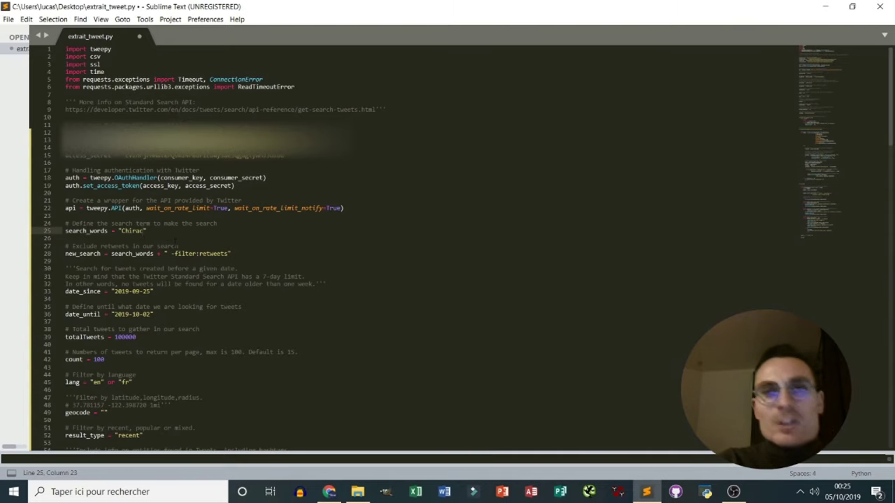
pyautogui.press('Down')
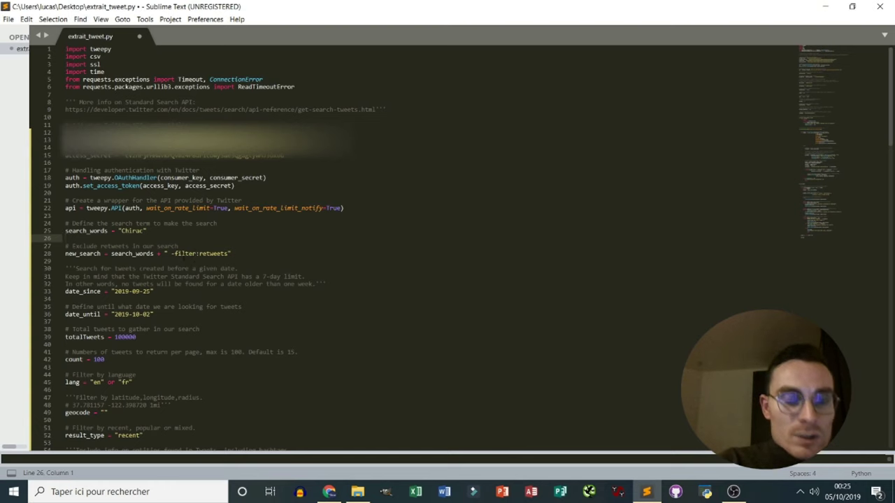
# Step: Keep date_since at 2019-09-29 and clear the 2019-10-02 date_until value on line 36
pyautogui.scroll(-1, 448, 245)
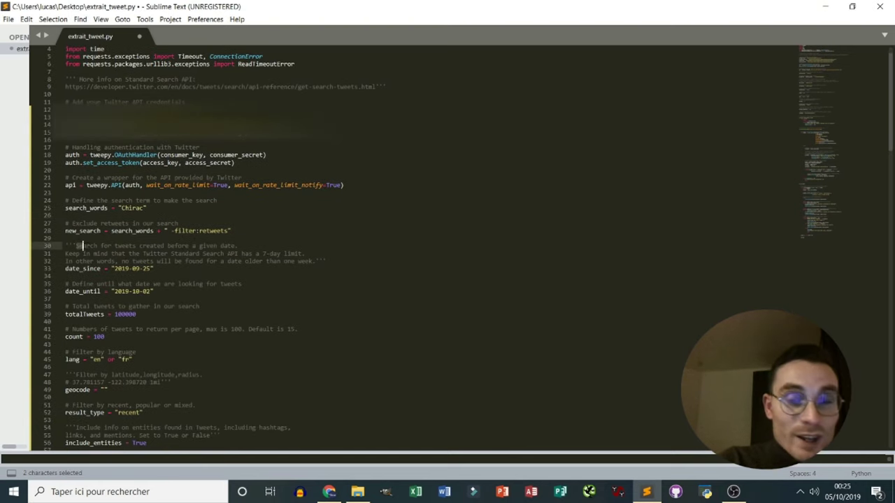
pyautogui.moveTo(76, 246); pyautogui.dragTo(312, 264)
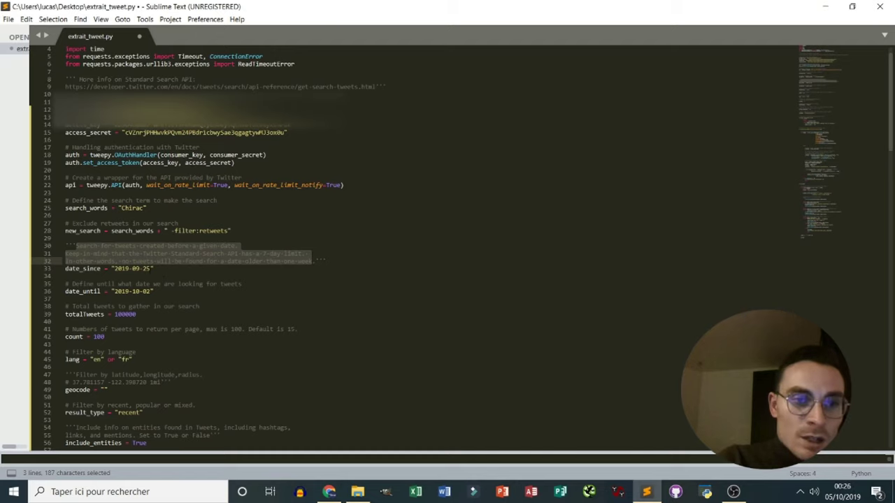
pyautogui.click(152, 269)
pyautogui.write('9')
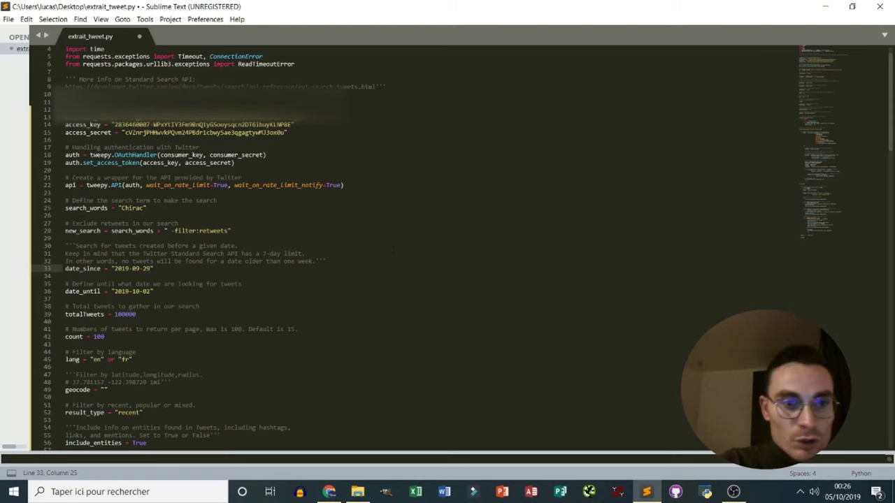
pyautogui.moveTo(208, 284); pyautogui.dragTo(79, 284)
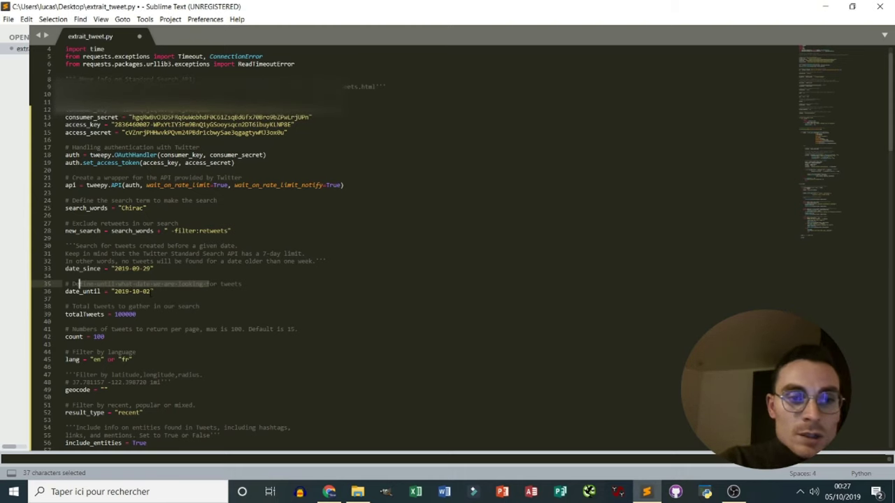
pyautogui.click(152, 291)
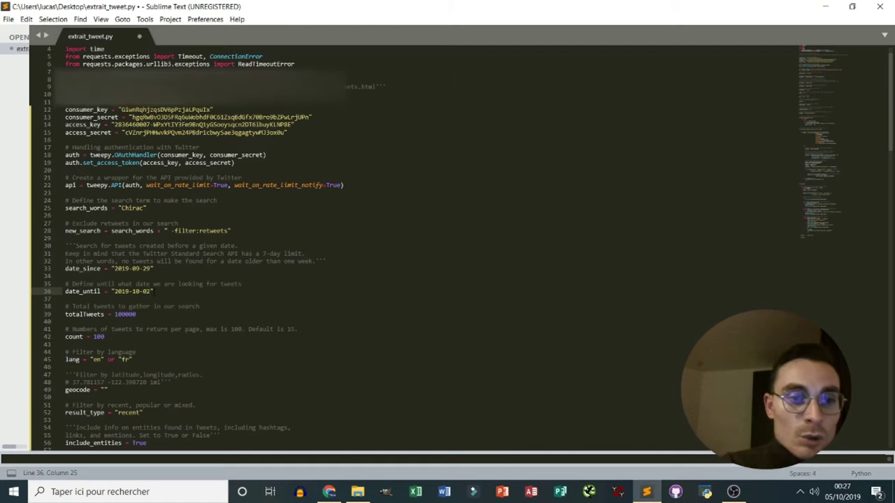
pyautogui.press('BackSpace')
pyautogui.press('BackSpace')
pyautogui.press('BackSpace')
pyautogui.press('BackSpace')
pyautogui.press('BackSpace')
pyautogui.press('BackSpace')
pyautogui.press('BackSpace')
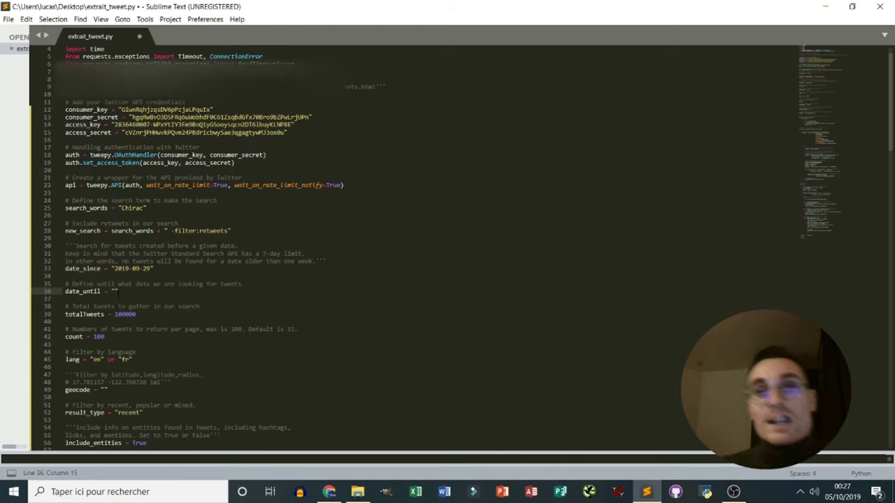
# Step: Remove the "fr" option so line 45 reads lang = "en"
pyautogui.press('Right')
pyautogui.scroll(-2, 420, 244)
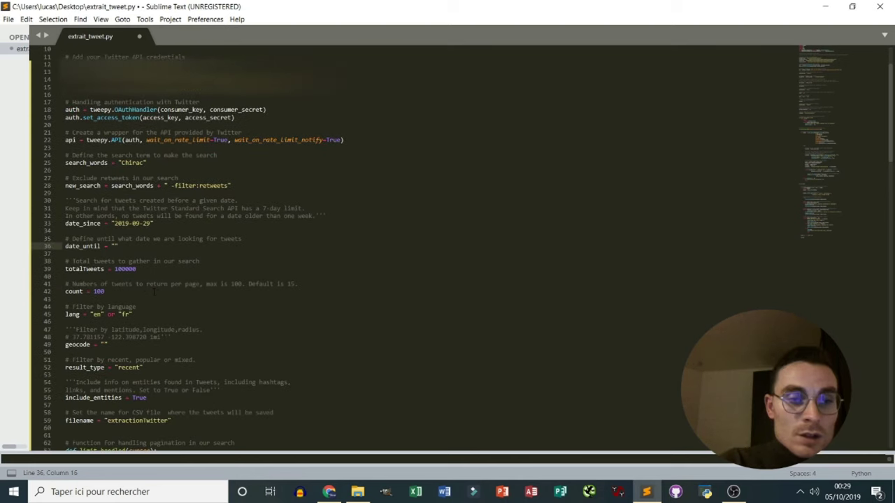
pyautogui.moveTo(154, 293); pyautogui.dragTo(67, 285)
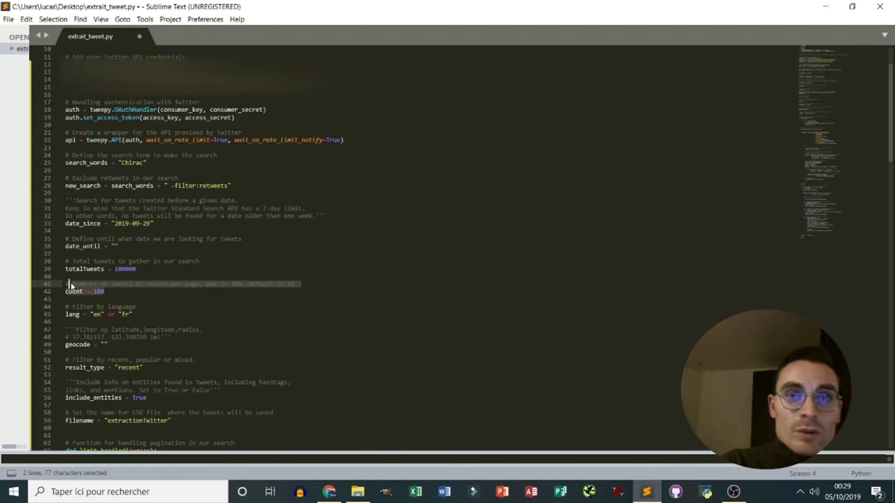
pyautogui.scroll(-1, 107, 285)
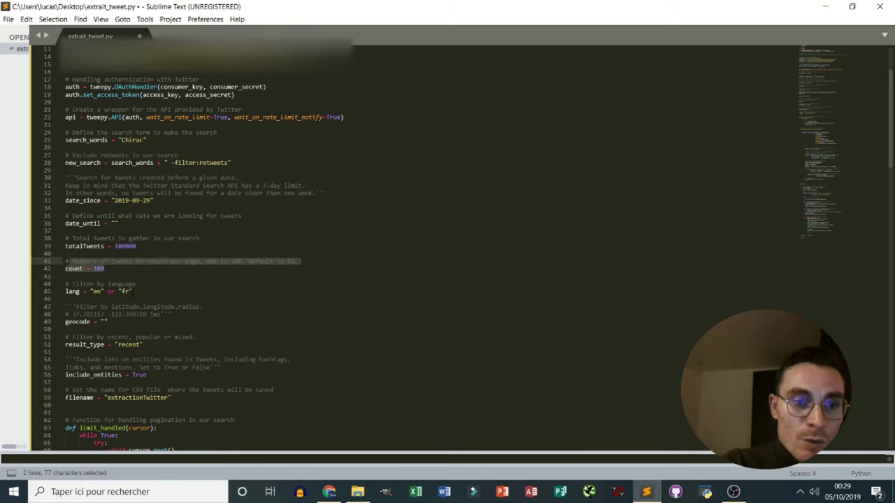
pyautogui.click(132, 292)
pyautogui.press('BackSpace')
pyautogui.press('BackSpace')
pyautogui.press('BackSpace')
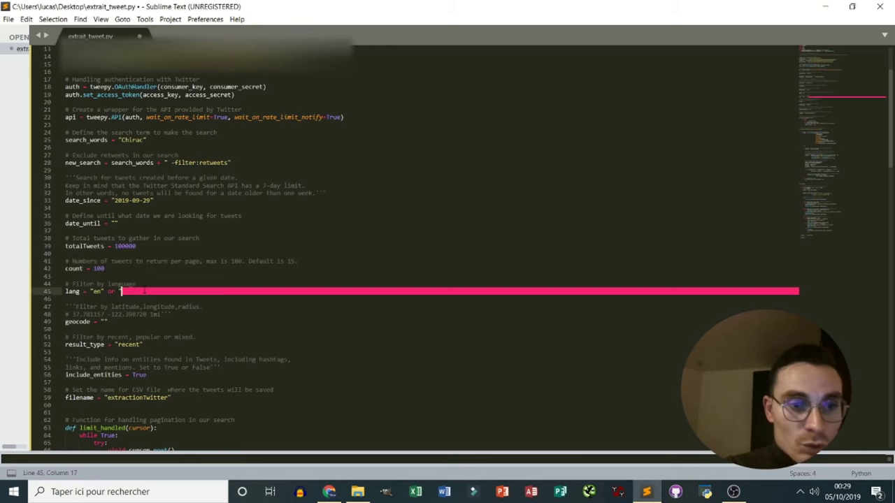
pyautogui.press('BackSpace')
pyautogui.press('BackSpace')
pyautogui.press('BackSpace')
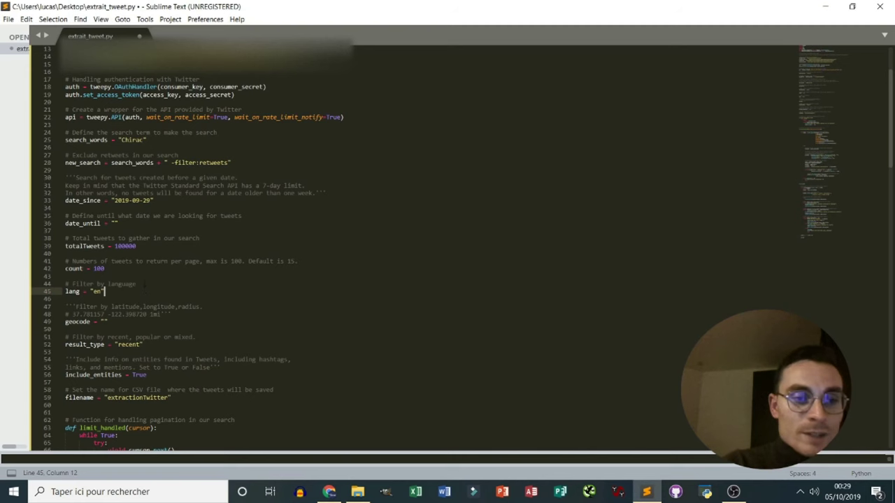
# Step: Highlight the geocode filter setting below the language line
pyautogui.scroll(-1, 104, 287)
pyautogui.click(66, 284)
pyautogui.moveTo(66, 284); pyautogui.dragTo(109, 299)
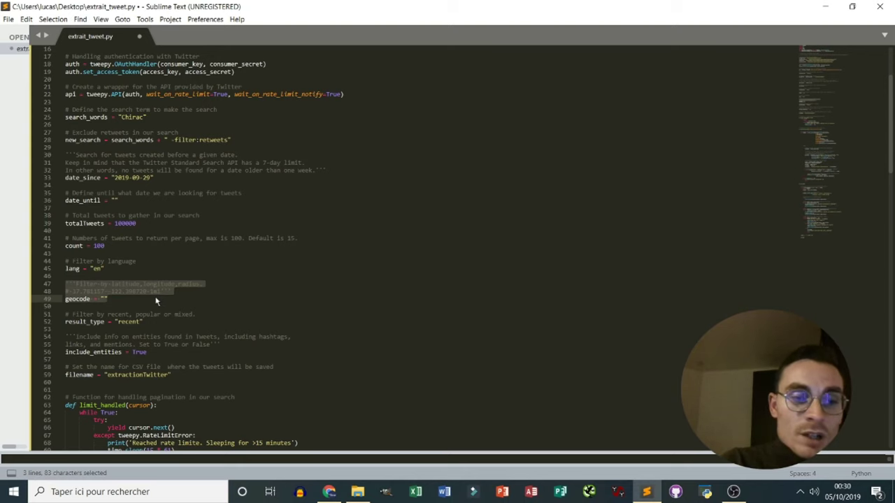
pyautogui.scroll(-1, 68, 269)
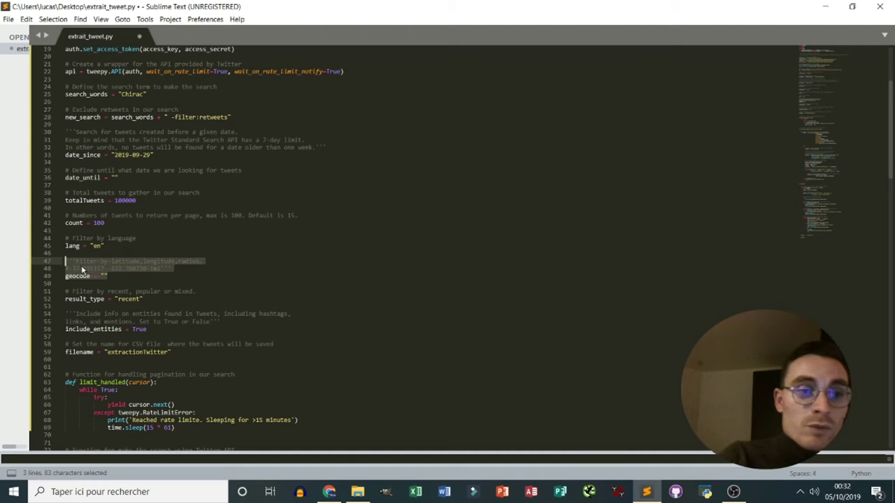
pyautogui.scroll(1, 105, 278)
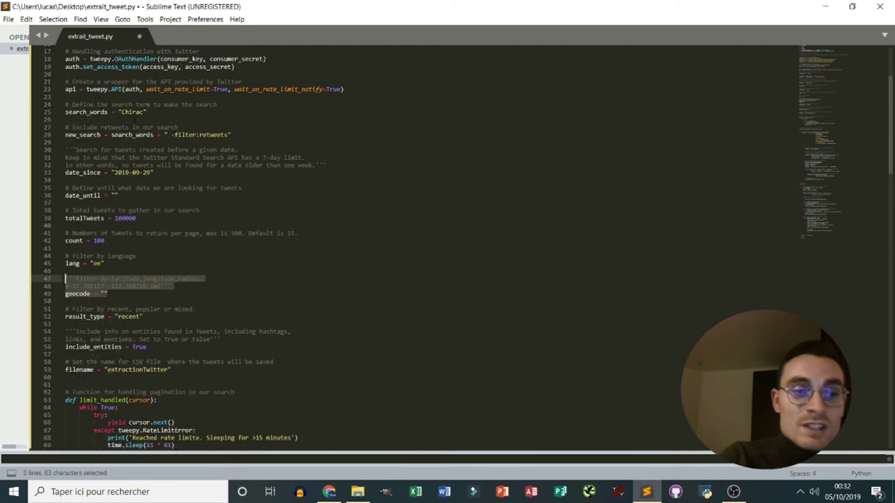
pyautogui.scroll(-2, 413, 248)
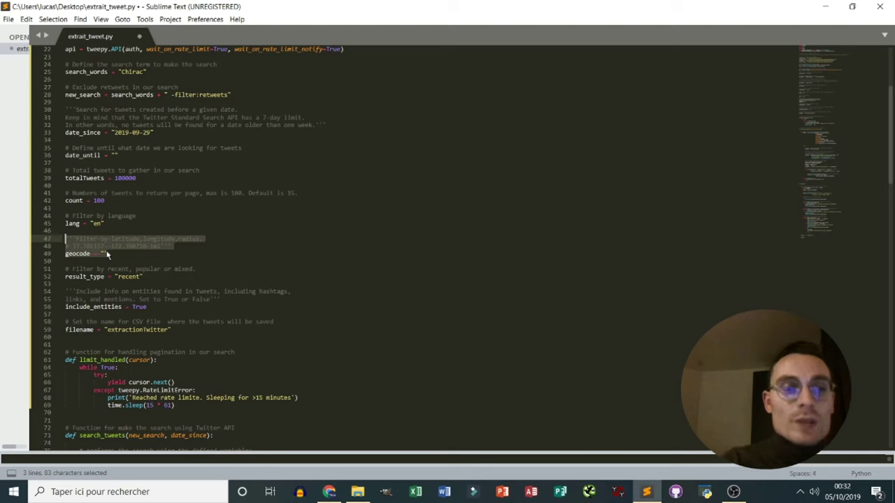
pyautogui.moveTo(180, 269); pyautogui.dragTo(65, 261)
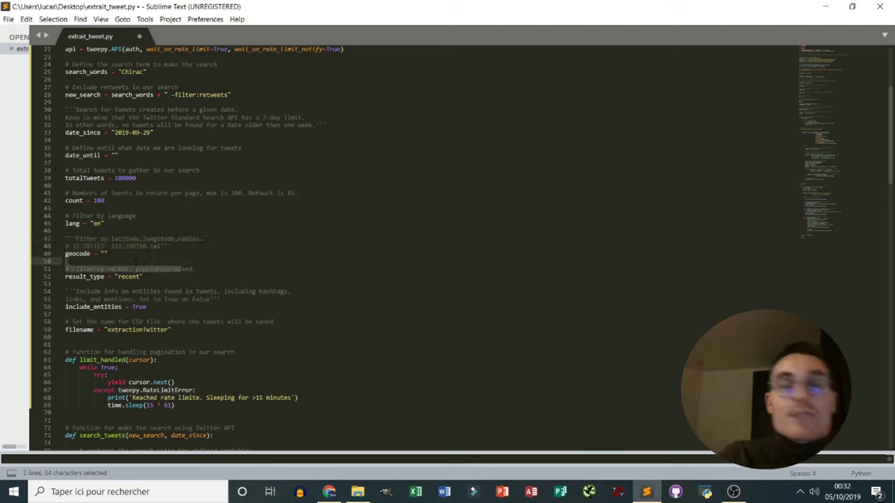
pyautogui.click(135, 270)
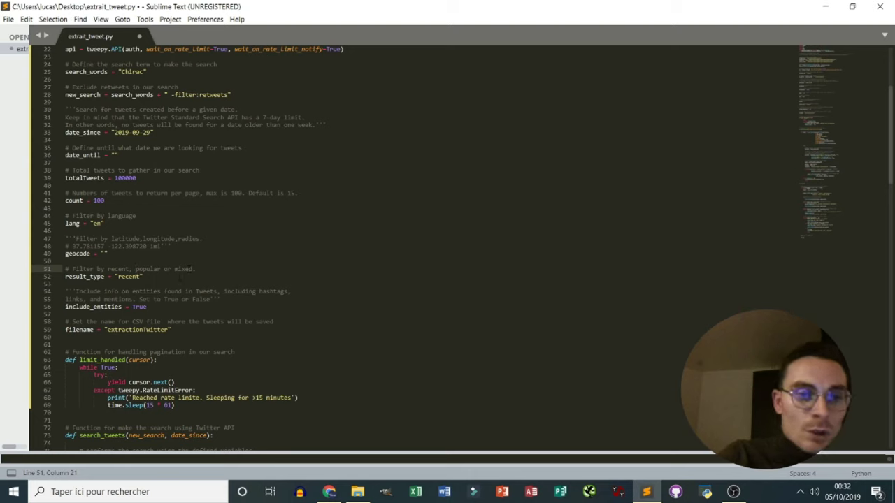
pyautogui.click(142, 276)
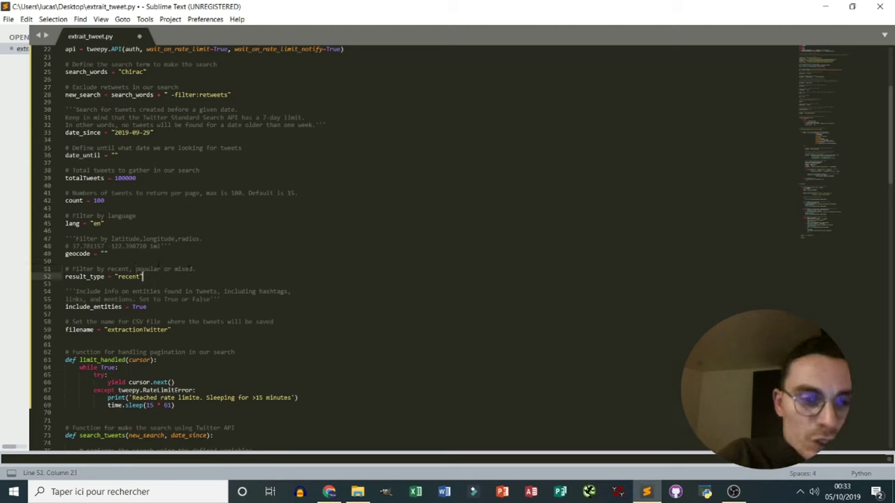
pyautogui.scroll(-1, 461, 249)
pyautogui.scroll(-1, 461, 249)
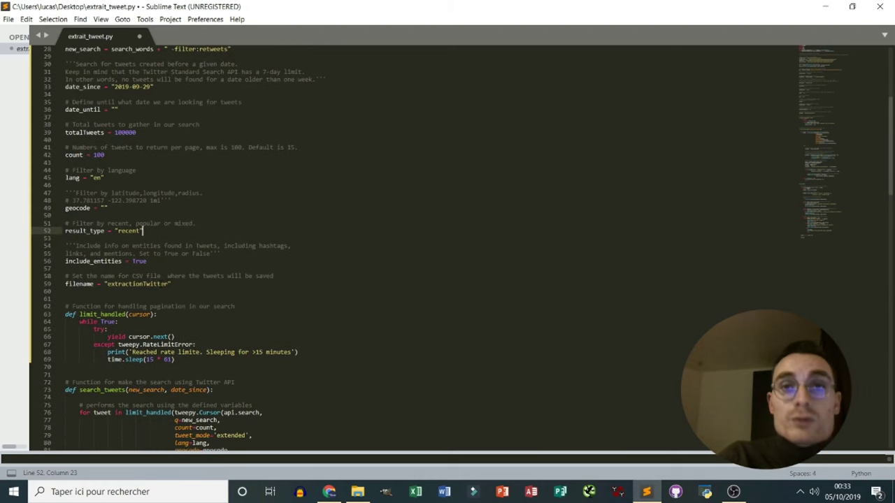
pyautogui.scroll(-1, 165, 284)
pyautogui.click(201, 261)
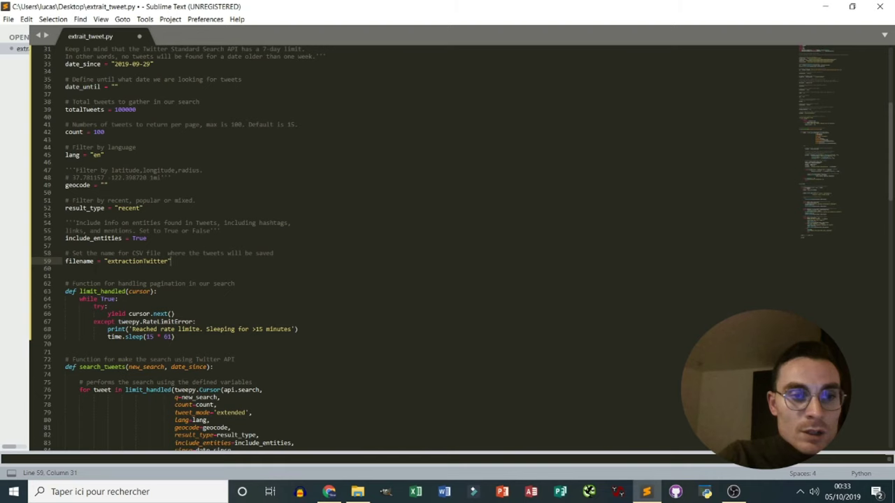
pyautogui.moveTo(68, 274); pyautogui.dragTo(217, 349)
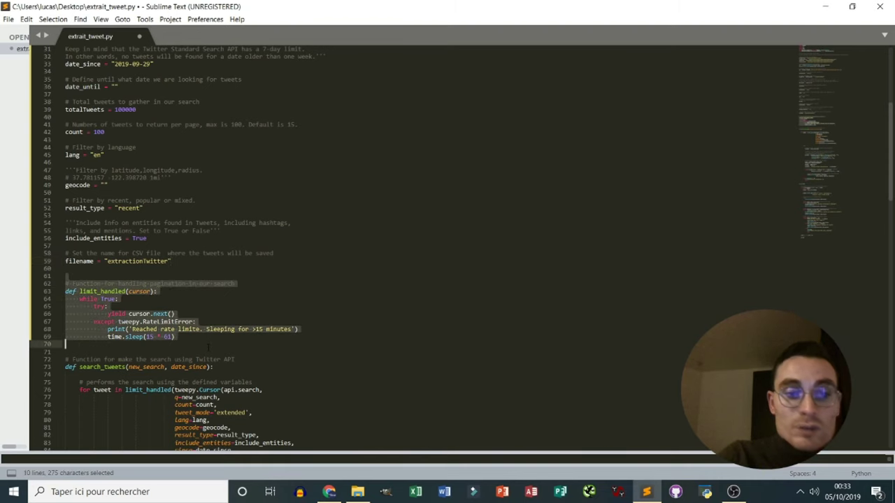
pyautogui.scroll(-1, 224, 340)
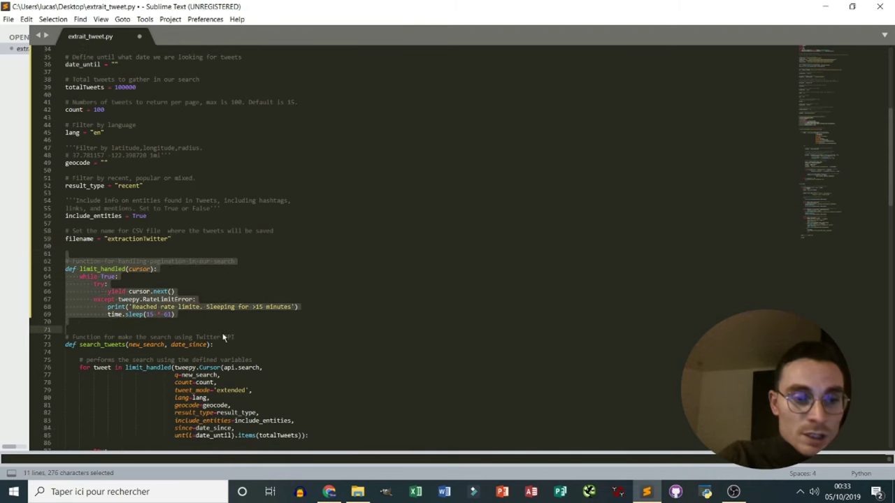
pyautogui.scroll(-2, 223, 337)
pyautogui.scroll(-1, 224, 336)
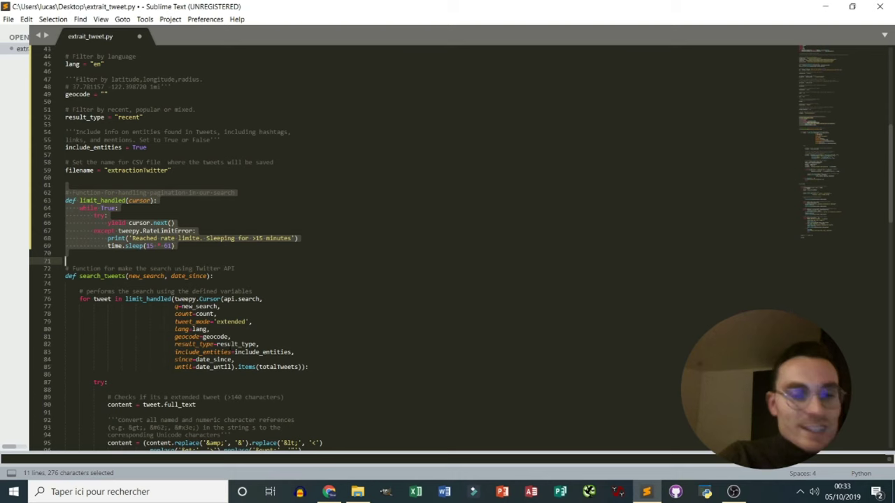
pyautogui.scroll(-2, 226, 346)
pyautogui.scroll(-3, 225, 345)
pyautogui.moveTo(116, 300); pyautogui.dragTo(254, 355)
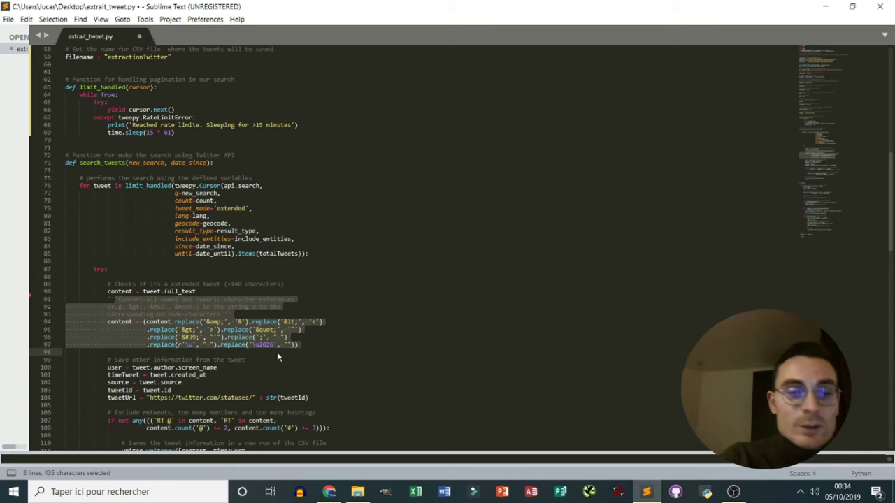
pyautogui.scroll(-1, 276, 356)
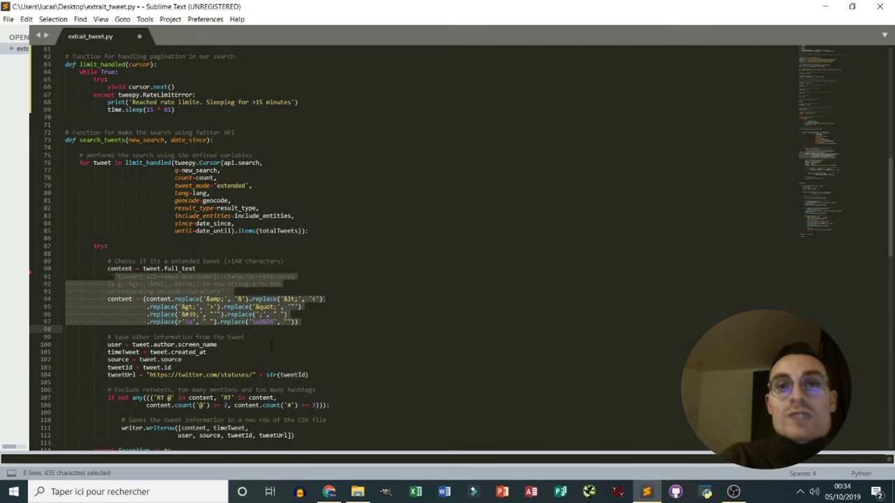
pyautogui.scroll(-1, 270, 343)
pyautogui.scroll(-5, 270, 342)
pyautogui.moveTo(128, 284); pyautogui.dragTo(285, 306)
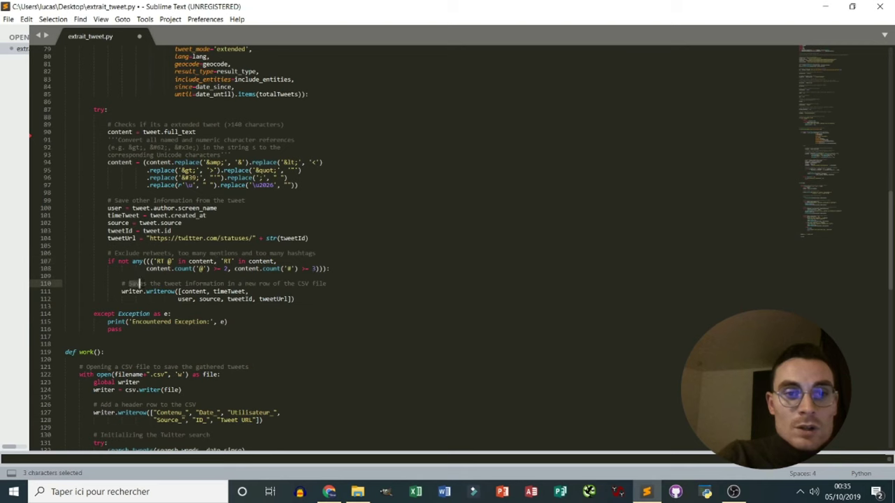
pyautogui.scroll(-2, 280, 312)
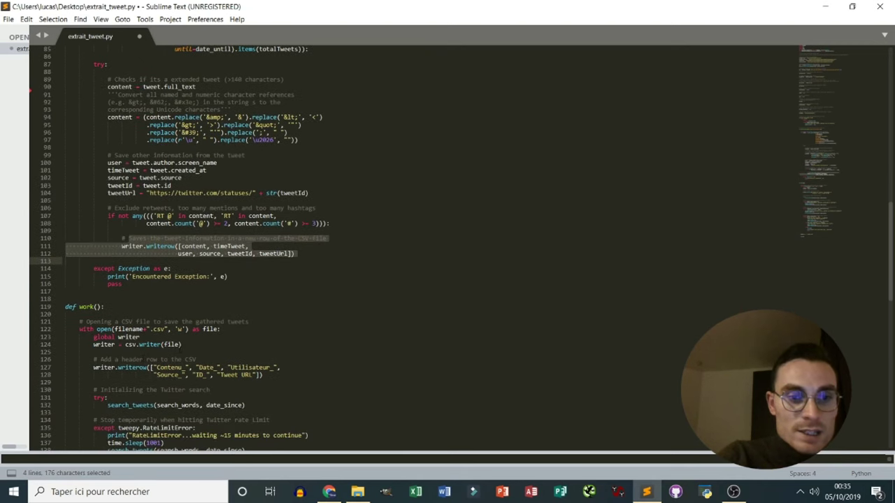
pyautogui.moveTo(156, 368); pyautogui.dragTo(252, 374)
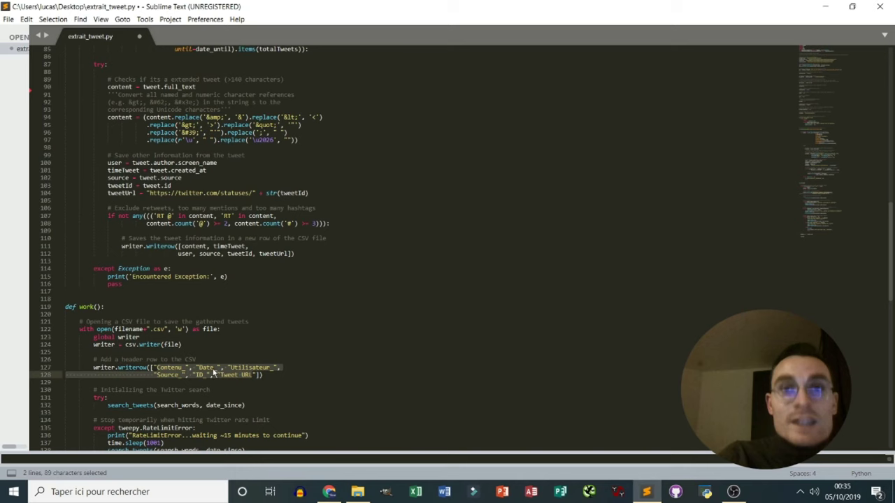
# Step: Save extrait_tweet.py and build it, producing repeated 'charmap' codec encoding errors
pyautogui.scroll(-10, 218, 358)
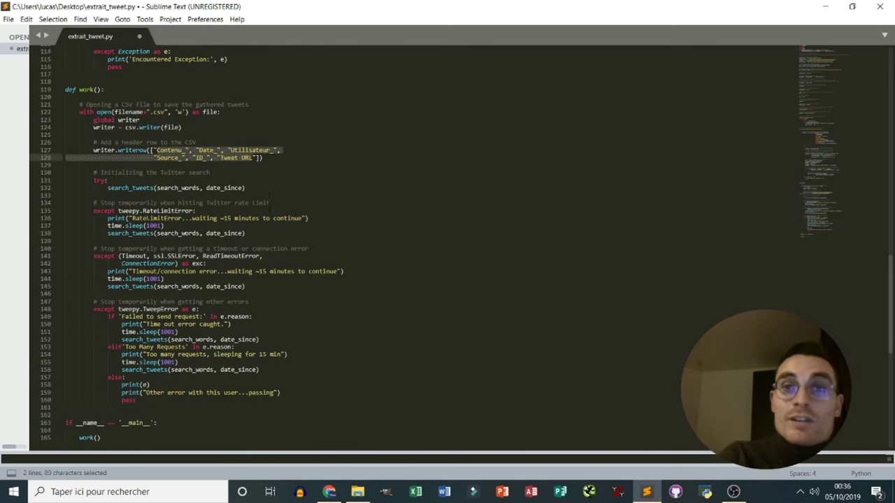
pyautogui.scroll(-1, 264, 217)
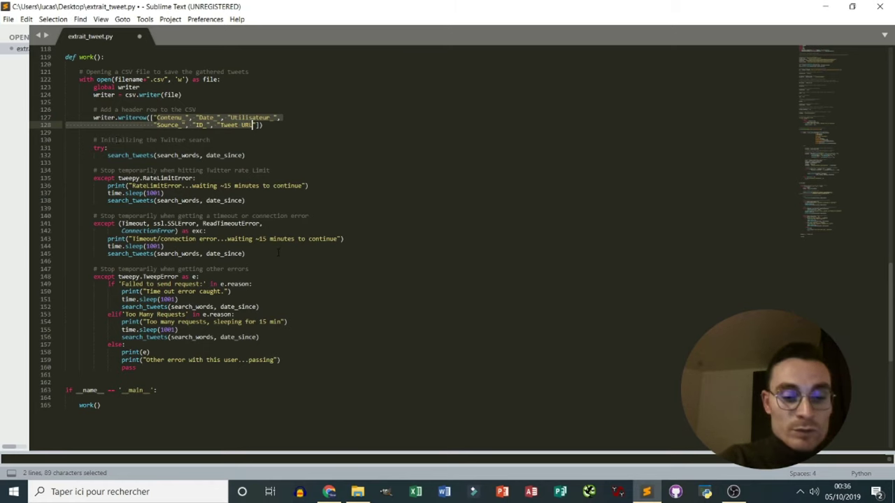
pyautogui.hotkey('ctrl', 's')
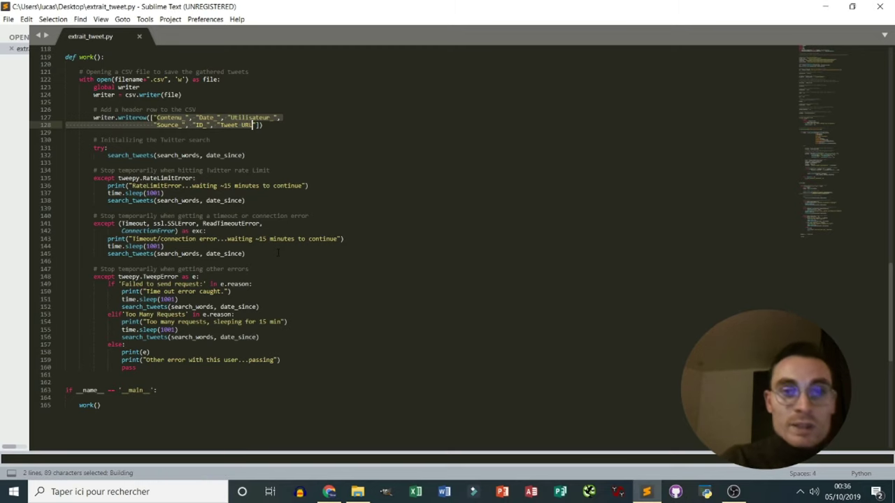
pyautogui.hotkey('ctrl', 'b')
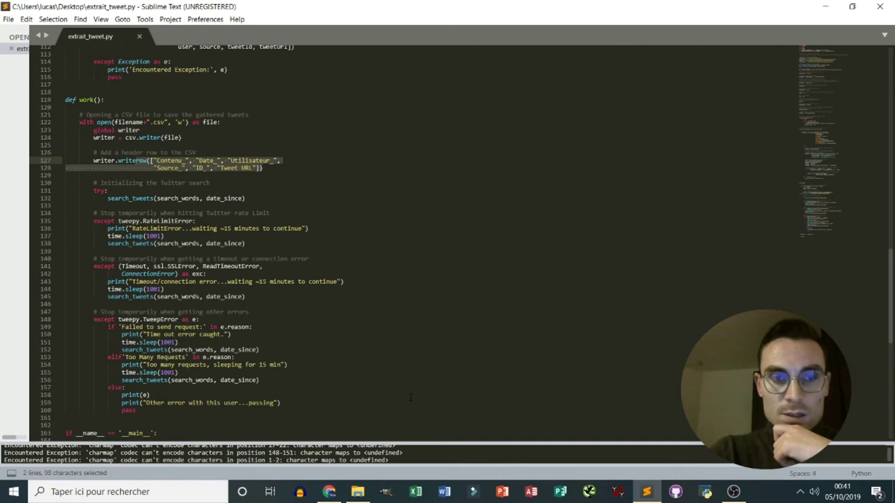
# Step: Open extractionTwitter.csv from the desktop in Excel as read-only and select column A
pyautogui.click(823, 7)
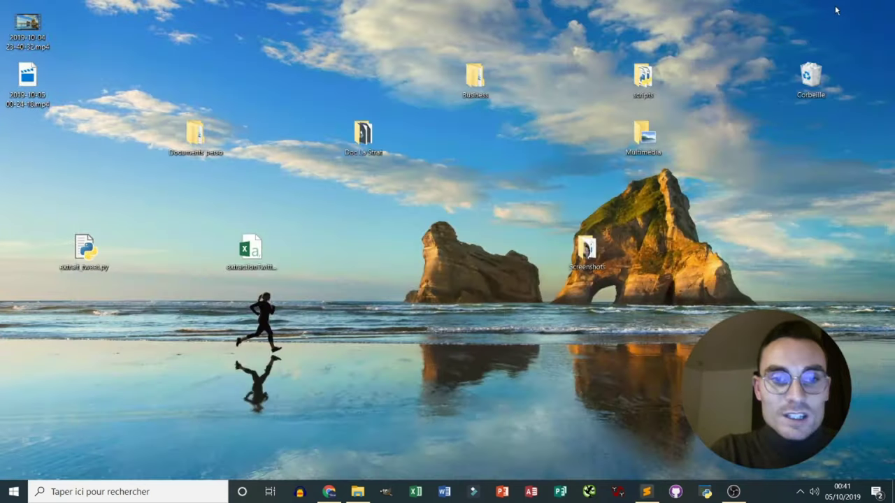
pyautogui.rightClick(253, 249)
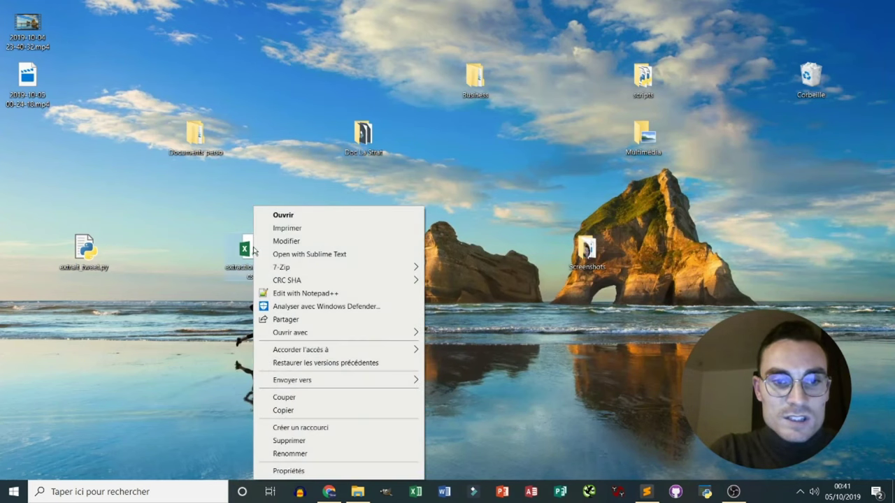
pyautogui.click(287, 217)
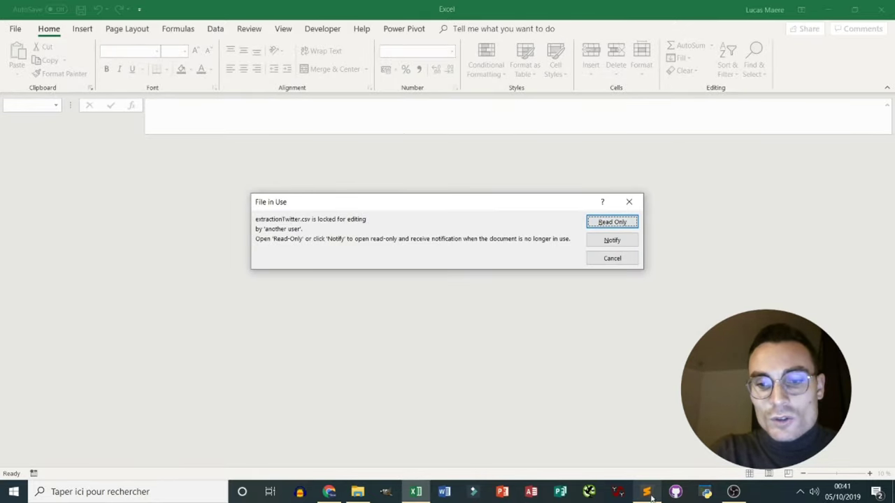
pyautogui.click(610, 222)
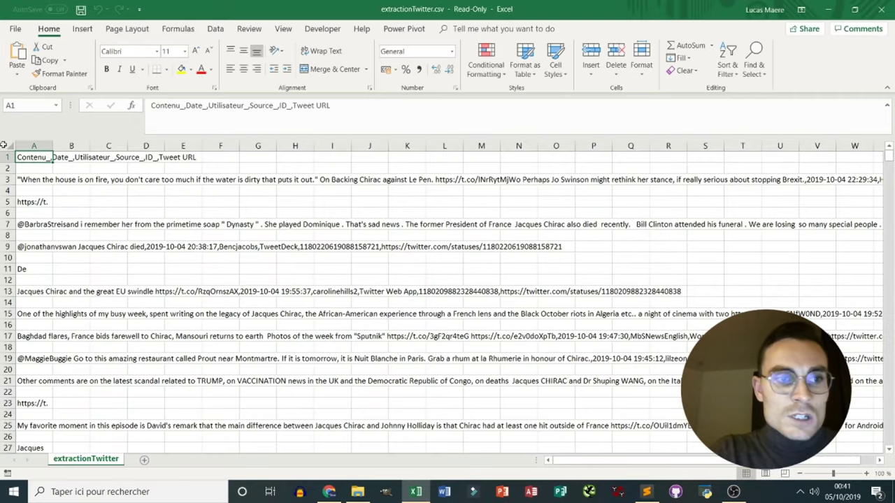
pyautogui.click(43, 145)
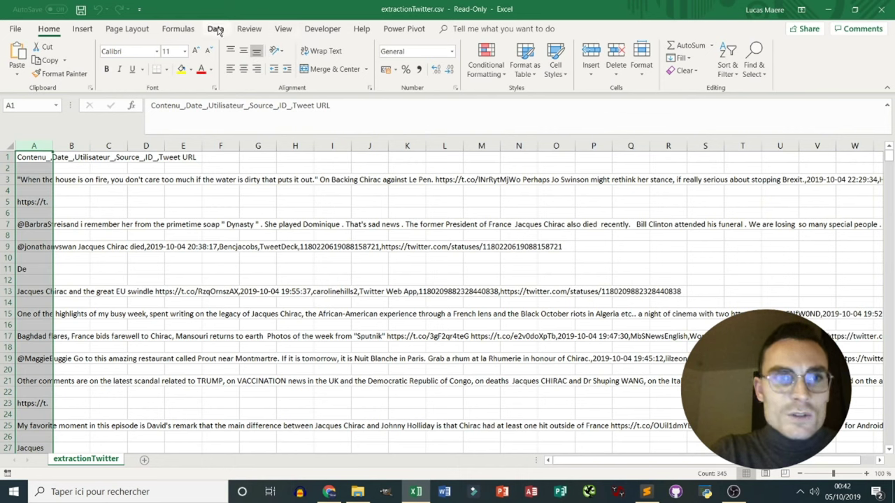
pyautogui.click(216, 30)
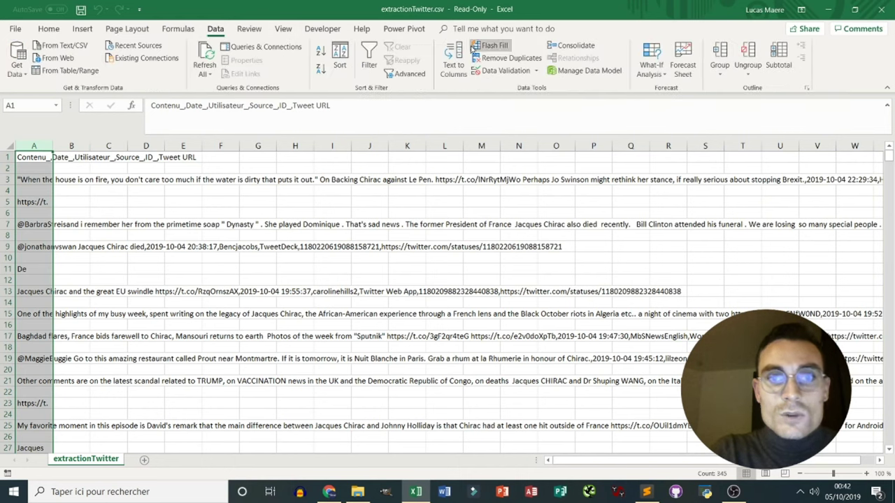
# Step: Split column A with Text to Columns, Delimited by Comma, into Contenu_ through Tweet URL
pyautogui.click(456, 62)
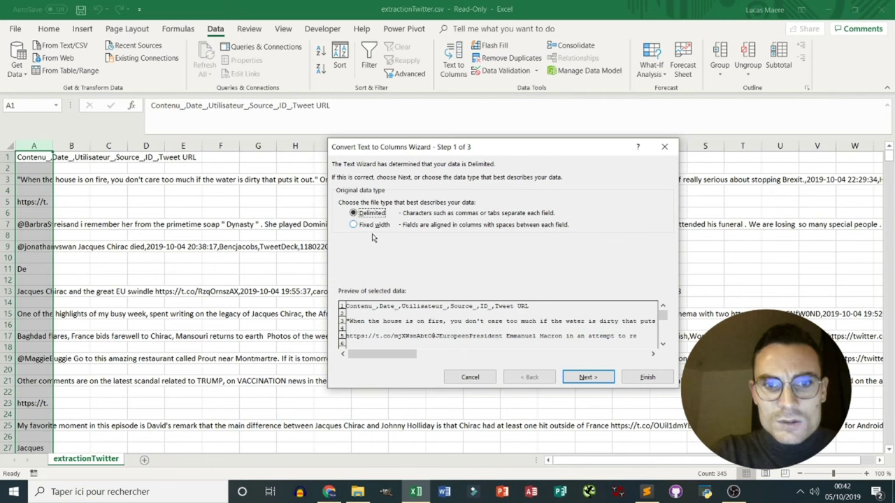
pyautogui.click(588, 381)
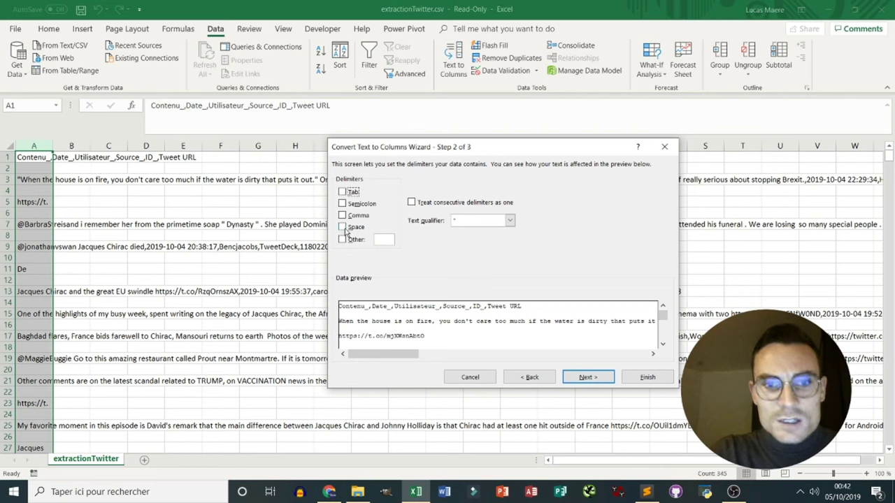
pyautogui.click(342, 216)
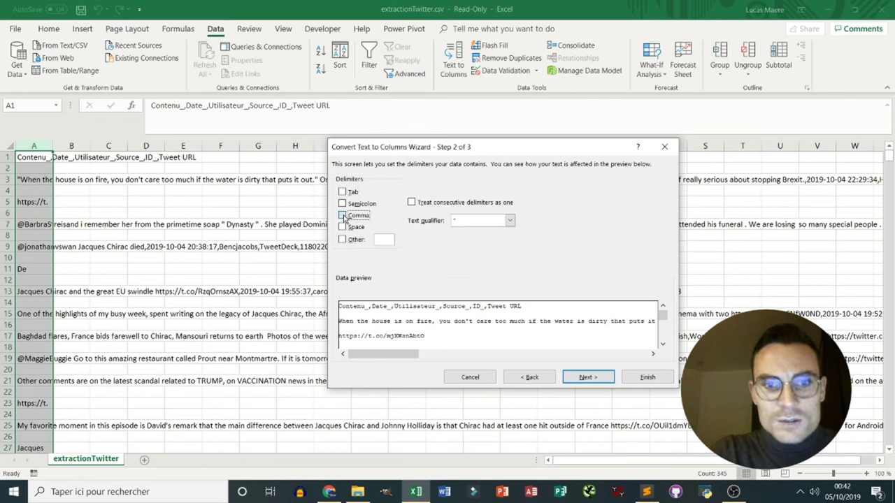
pyautogui.click(588, 382)
pyautogui.click(646, 378)
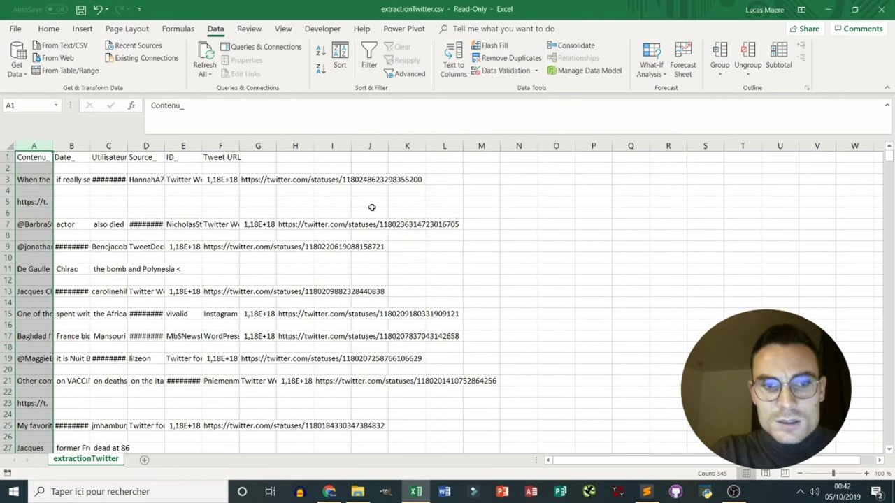
# Step: AutoFit column A and check the first tweet in cell A3
pyautogui.doubleClick(53, 145)
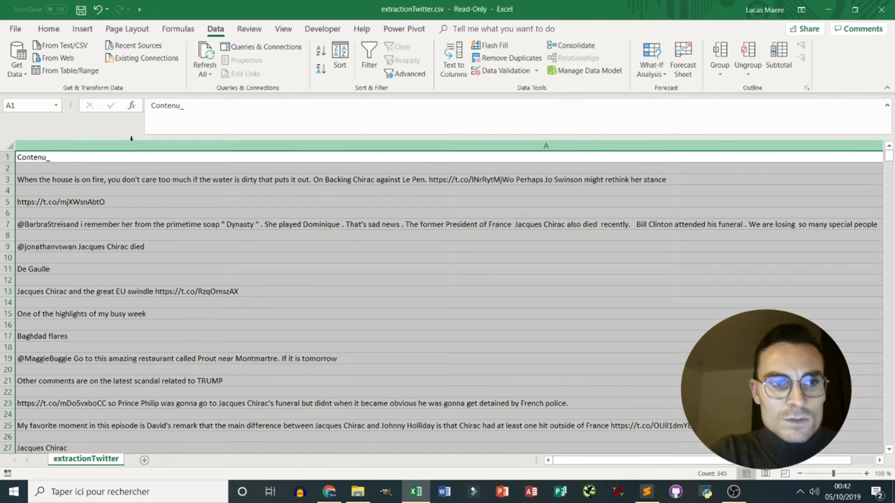
pyautogui.moveTo(568, 460)
pyautogui.mouseDown()
pyautogui.moveTo(590, 459)
pyautogui.moveTo(572, 458)
pyautogui.mouseUp()
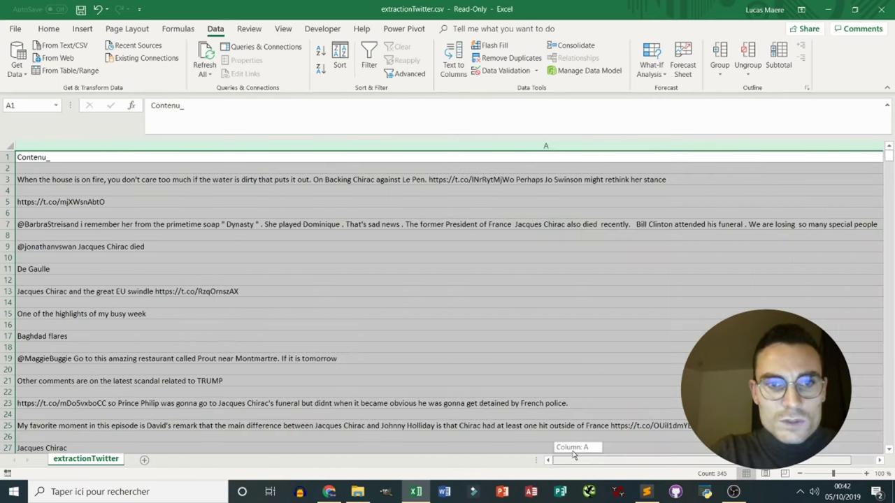
pyautogui.click(116, 177)
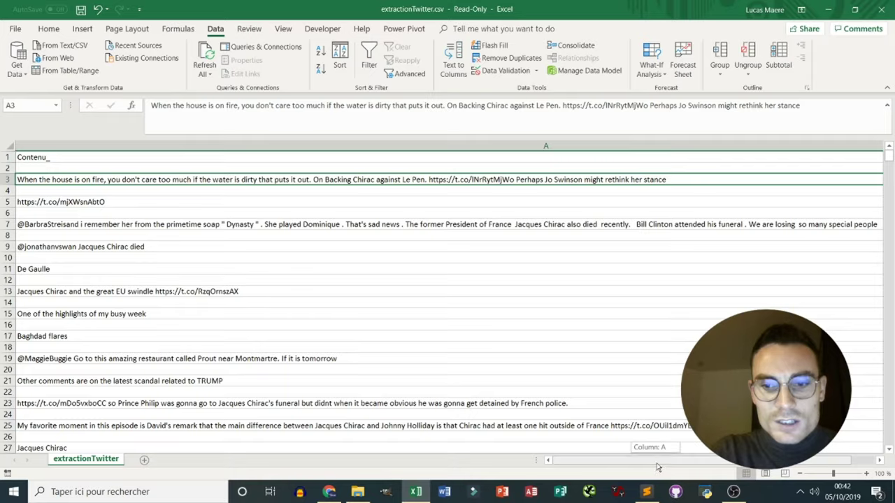
pyautogui.moveTo(661, 460); pyautogui.dragTo(682, 460)
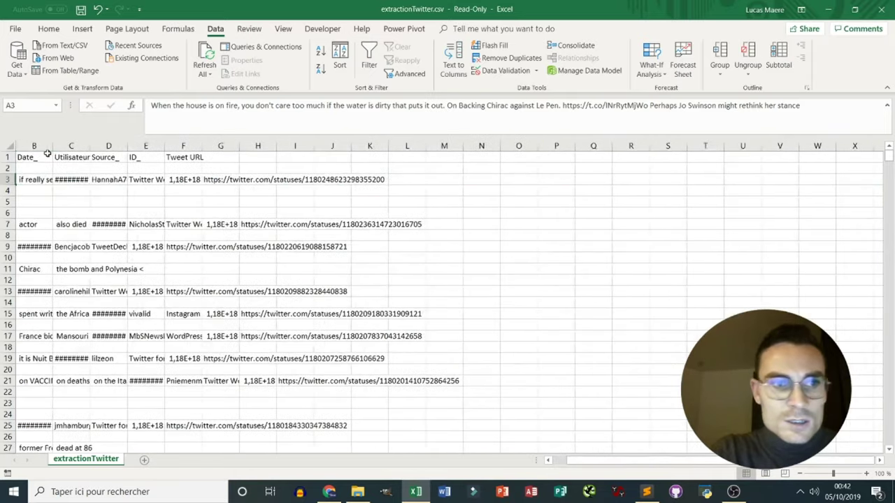
# Step: Widen the Date_ and Utilisateur_ columns, fitting Utilisateur_ to its longest entry
pyautogui.moveTo(53, 146); pyautogui.dragTo(139, 143)
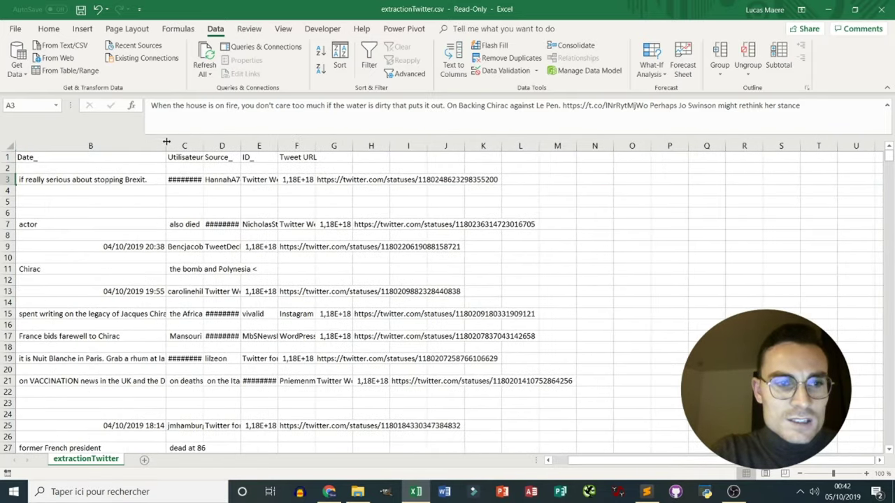
pyautogui.click(116, 180)
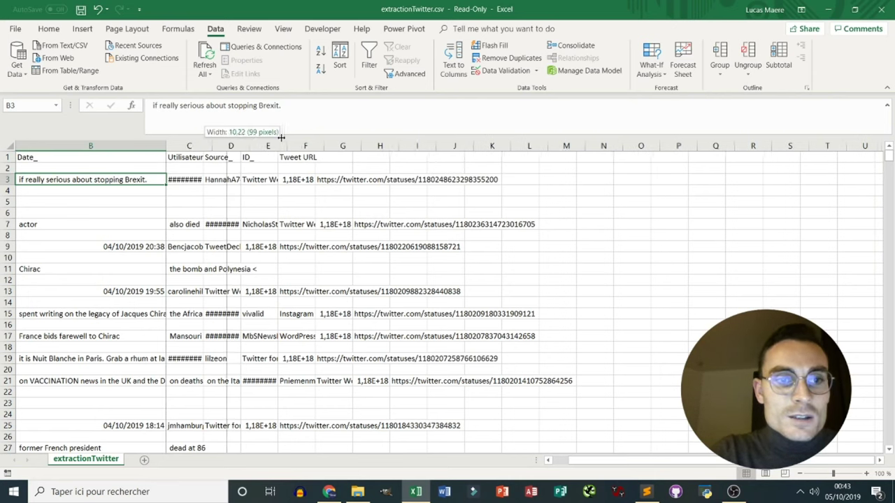
pyautogui.moveTo(212, 148); pyautogui.dragTo(281, 148)
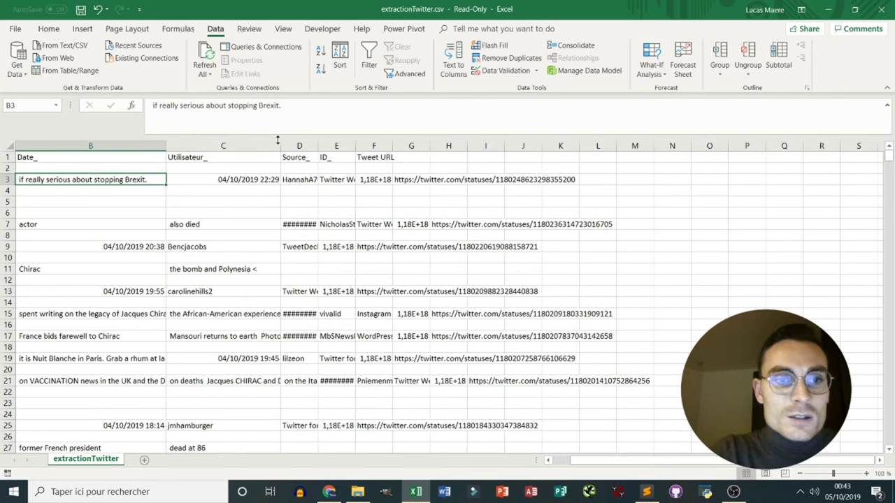
pyautogui.click(248, 180)
pyautogui.doubleClick(280, 145)
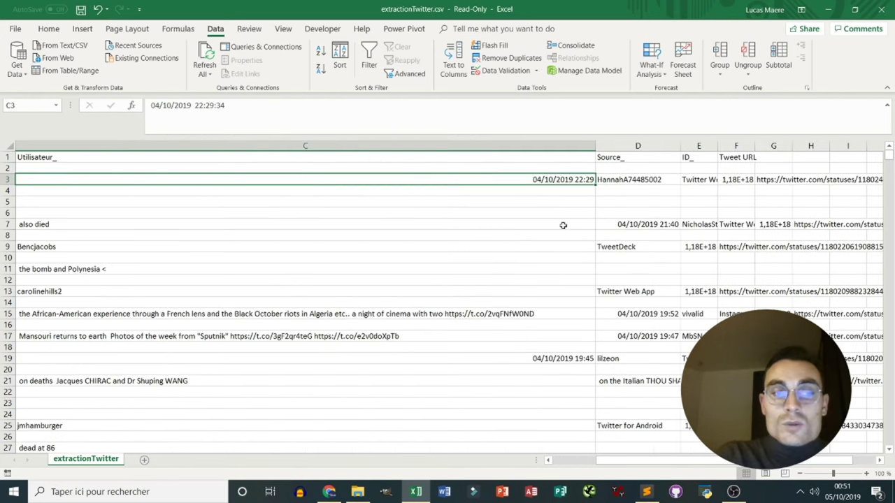
pyautogui.click(47, 158)
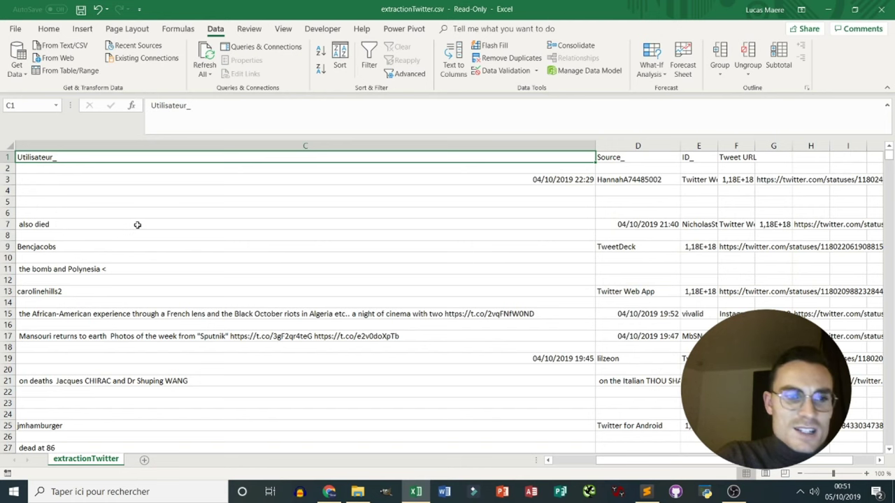
pyautogui.scroll(-1, 137, 225)
pyautogui.click(74, 213)
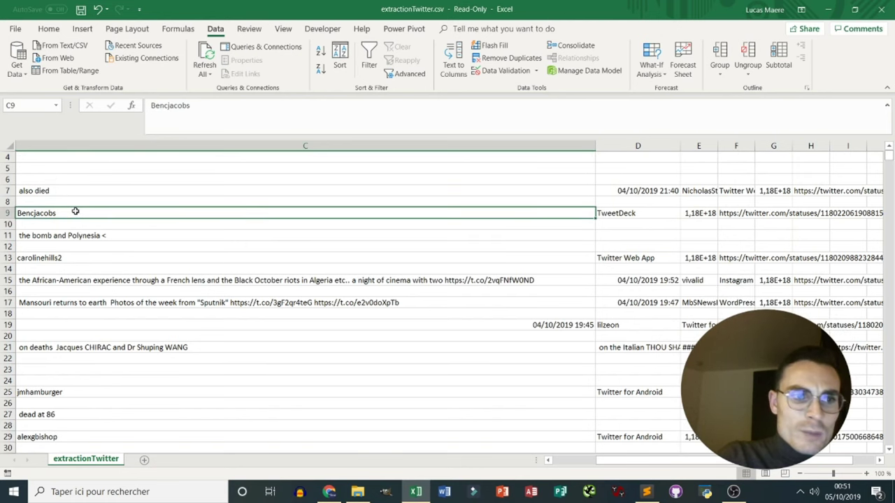
pyautogui.scroll(-1, 91, 227)
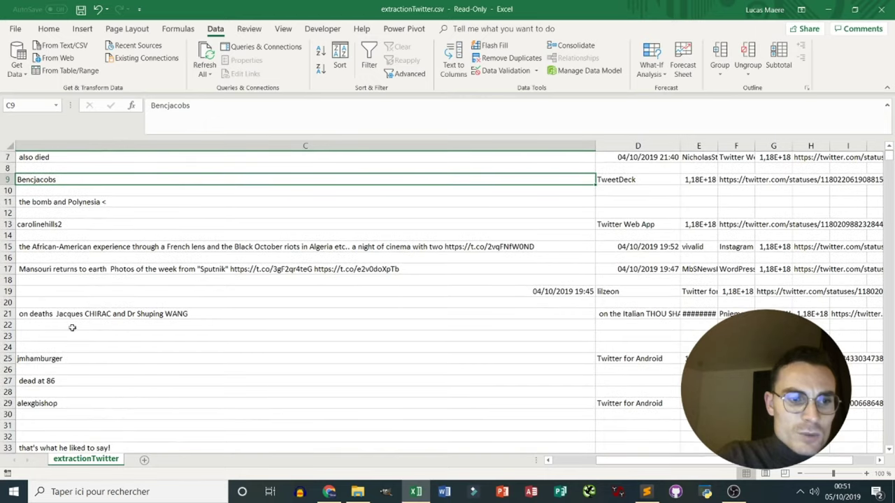
pyautogui.click(66, 369)
pyautogui.click(69, 357)
pyautogui.scroll(-1, 80, 365)
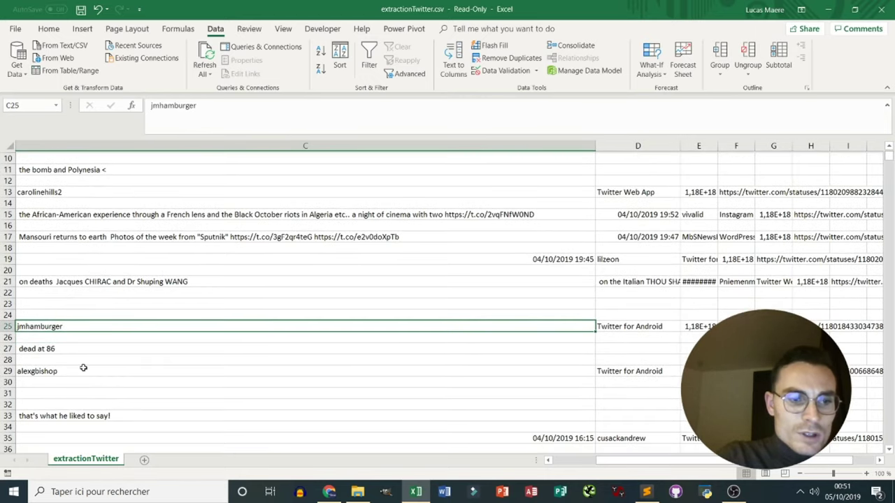
pyautogui.click(78, 371)
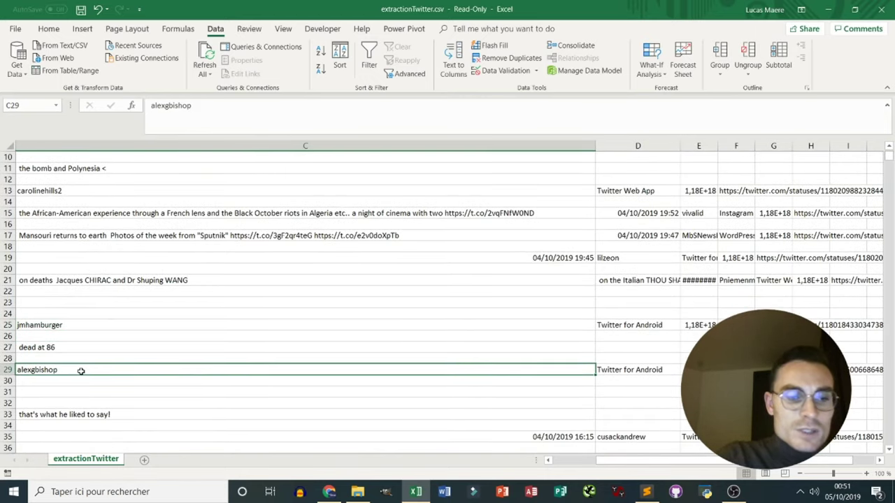
pyautogui.scroll(-5, 88, 367)
pyautogui.click(66, 341)
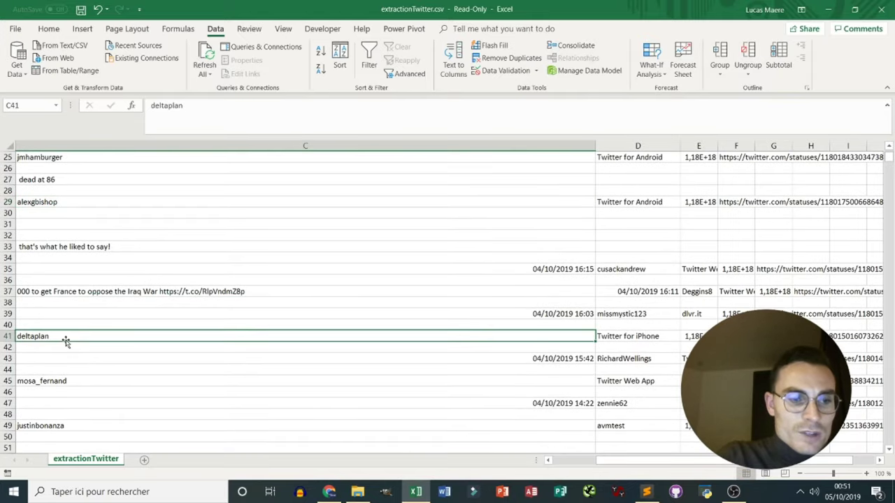
pyautogui.scroll(-2, 69, 342)
pyautogui.click(75, 325)
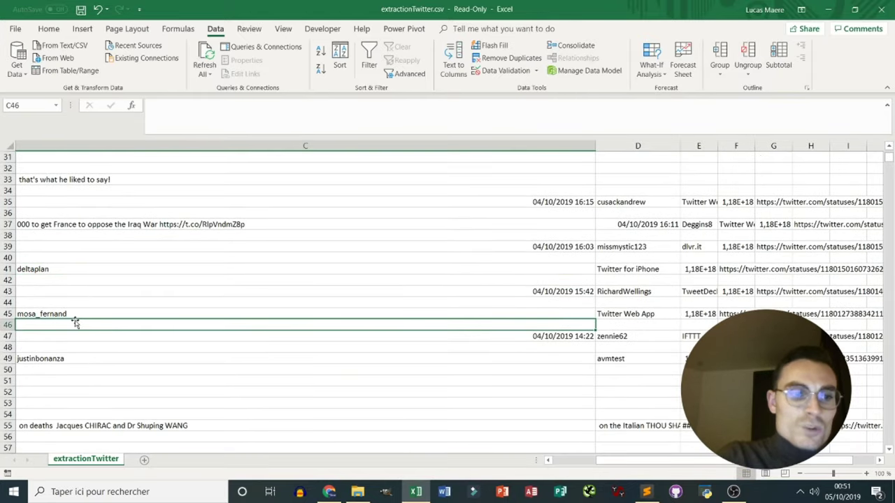
pyautogui.click(82, 368)
pyautogui.click(82, 358)
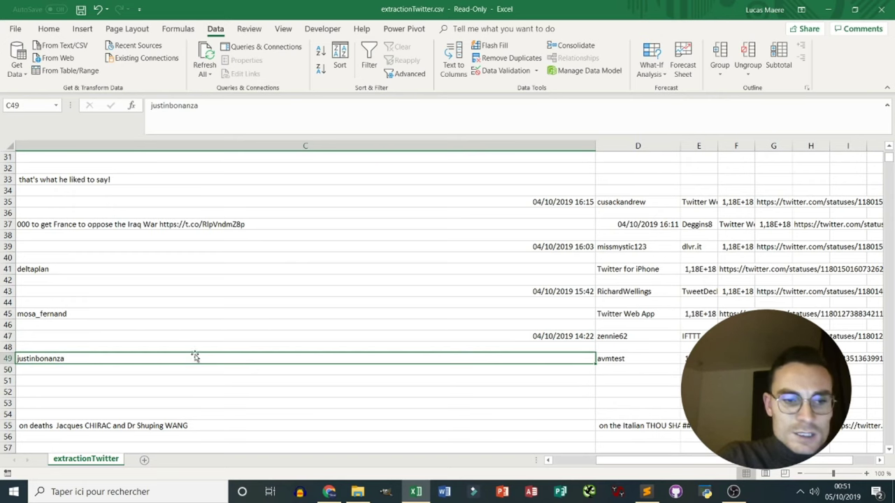
pyautogui.scroll(2, 301, 343)
pyautogui.scroll(6, 433, 315)
pyautogui.scroll(2, 465, 307)
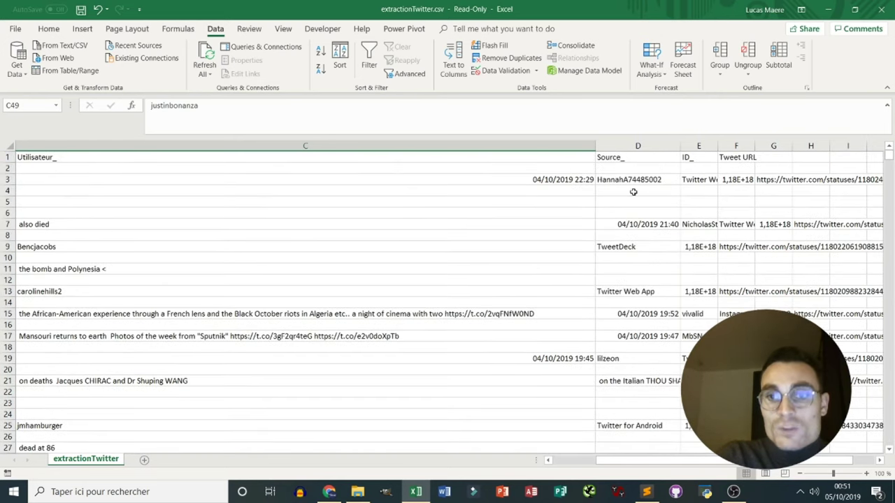
pyautogui.click(634, 158)
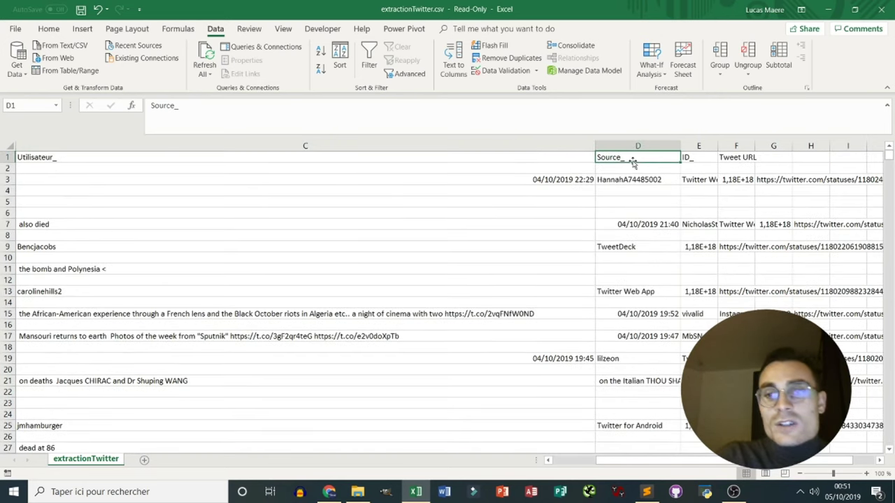
pyautogui.click(619, 246)
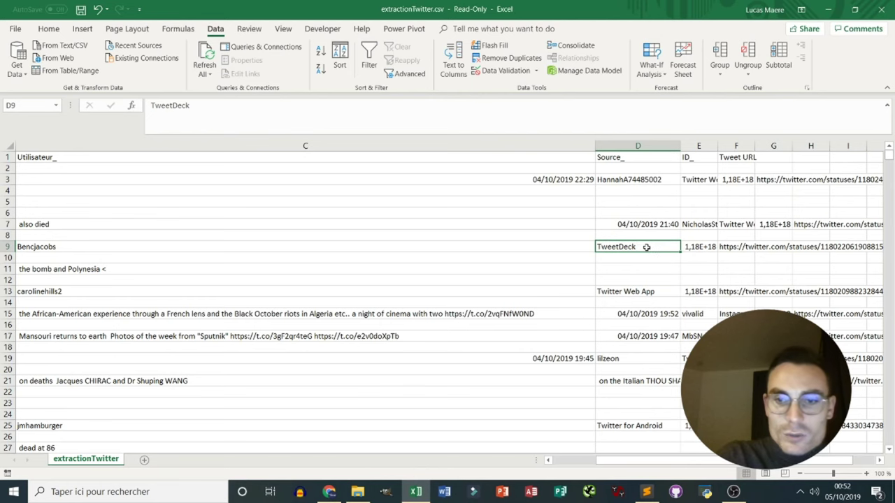
pyautogui.scroll(-4, 649, 295)
pyautogui.click(638, 268)
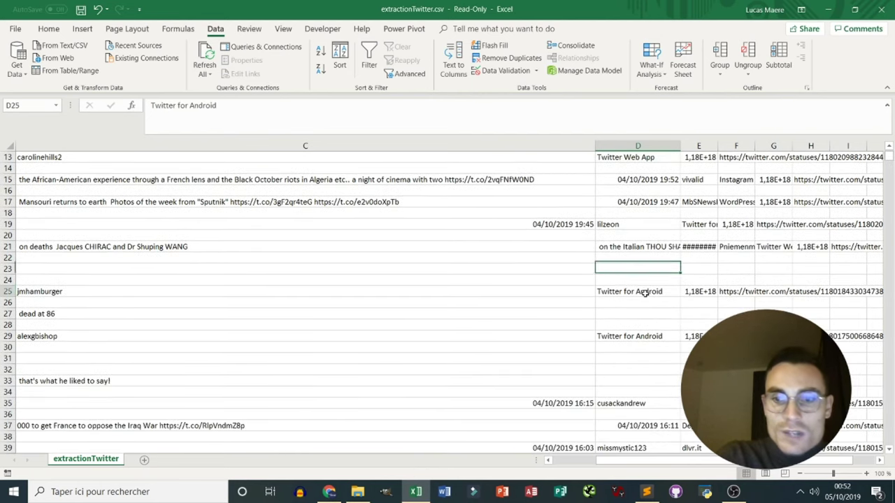
pyautogui.click(647, 294)
pyautogui.scroll(-4, 645, 308)
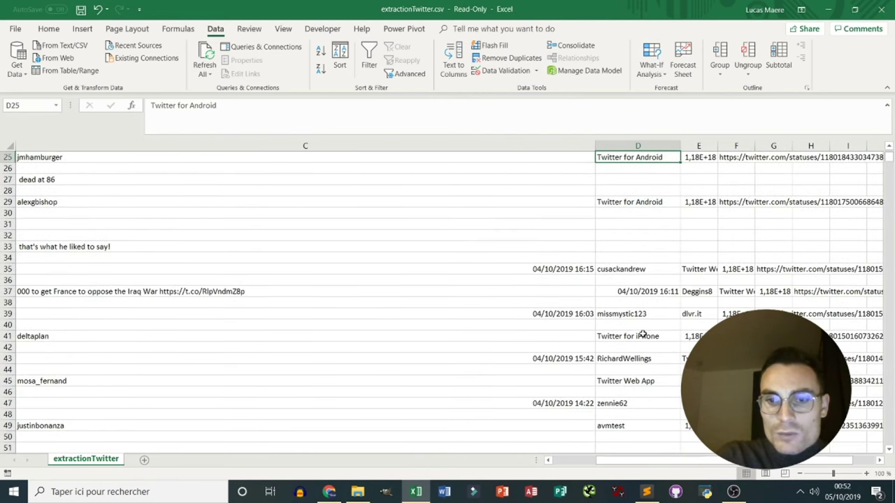
pyautogui.click(645, 335)
pyautogui.scroll(-2, 645, 332)
pyautogui.scroll(-5, 644, 330)
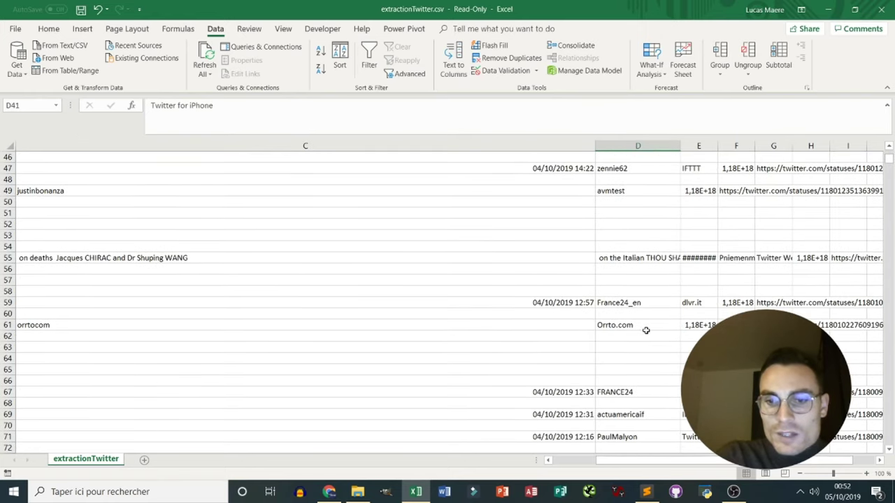
pyautogui.scroll(-6, 645, 330)
pyautogui.scroll(-8, 644, 350)
pyautogui.click(639, 369)
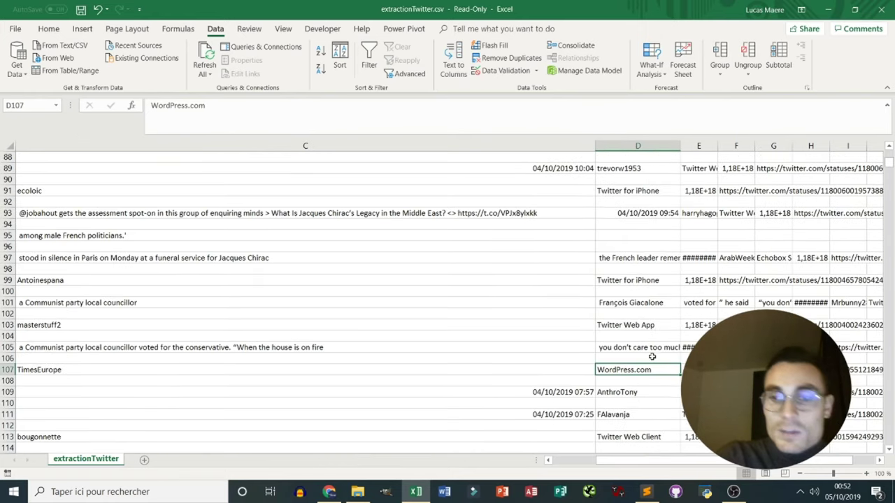
pyautogui.scroll(15, 639, 369)
pyautogui.scroll(13, 671, 294)
pyautogui.scroll(1, 683, 250)
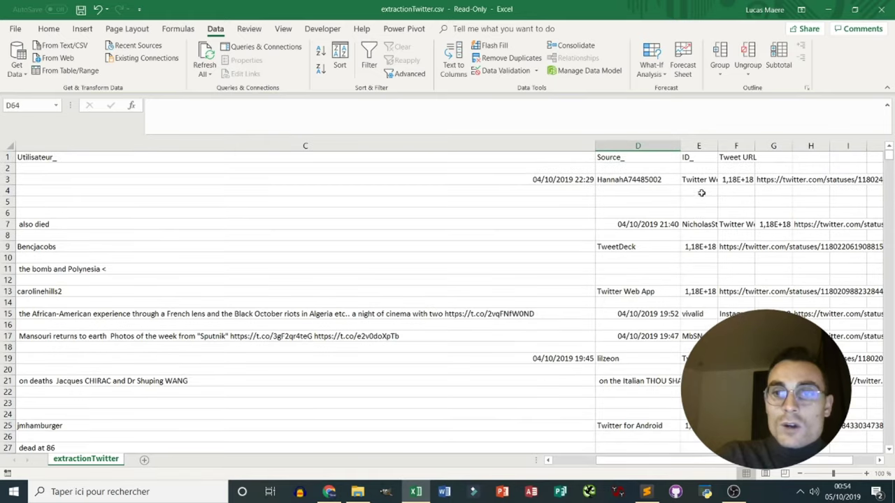
pyautogui.click(698, 159)
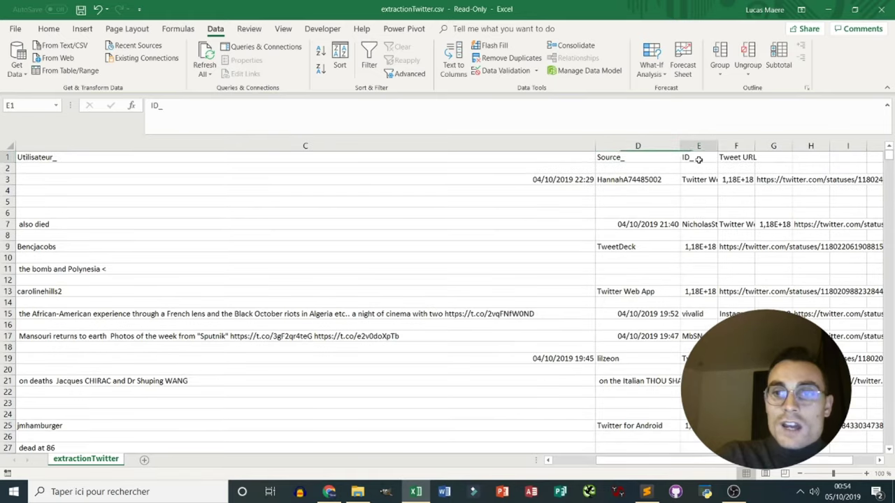
pyautogui.click(700, 248)
pyautogui.click(703, 291)
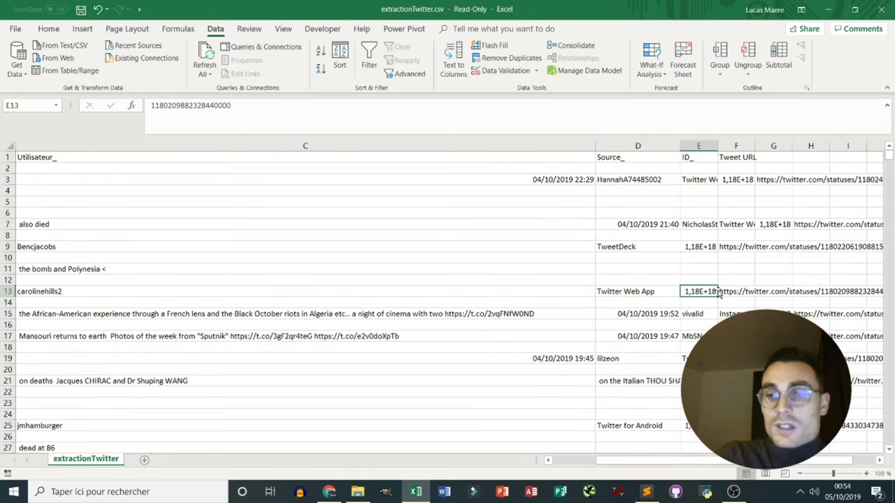
pyautogui.click(745, 159)
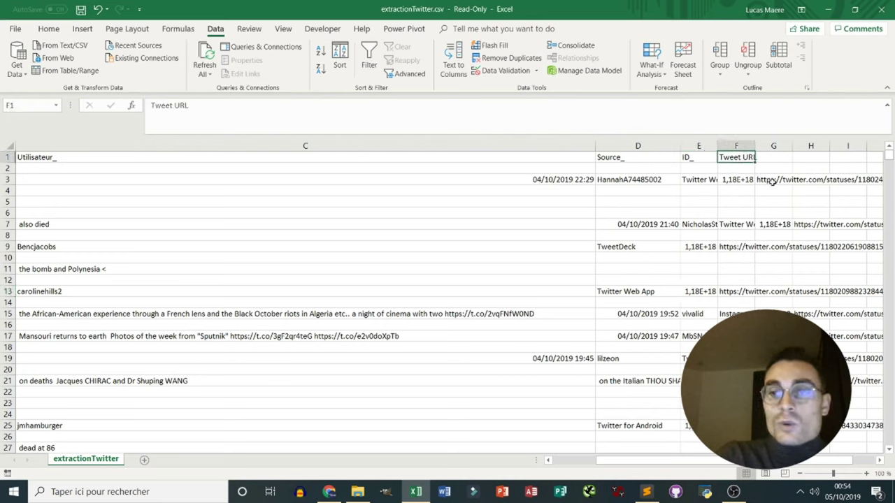
pyautogui.click(770, 179)
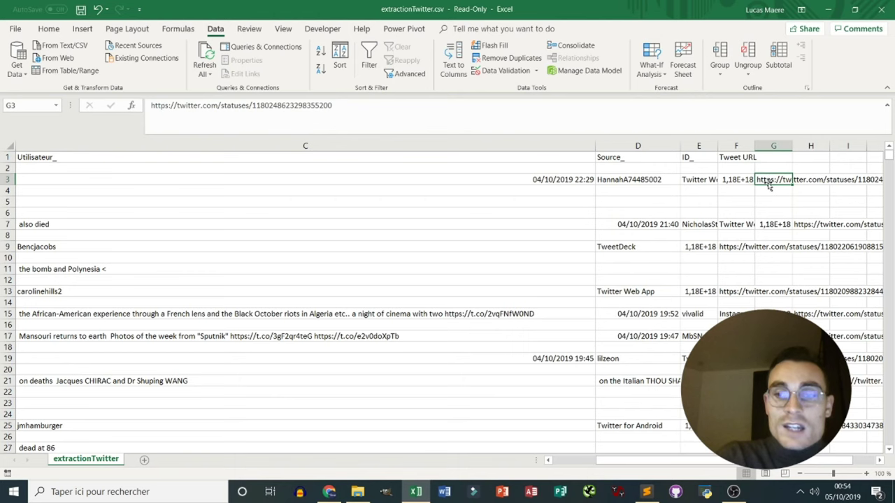
pyautogui.scroll(-1, 769, 199)
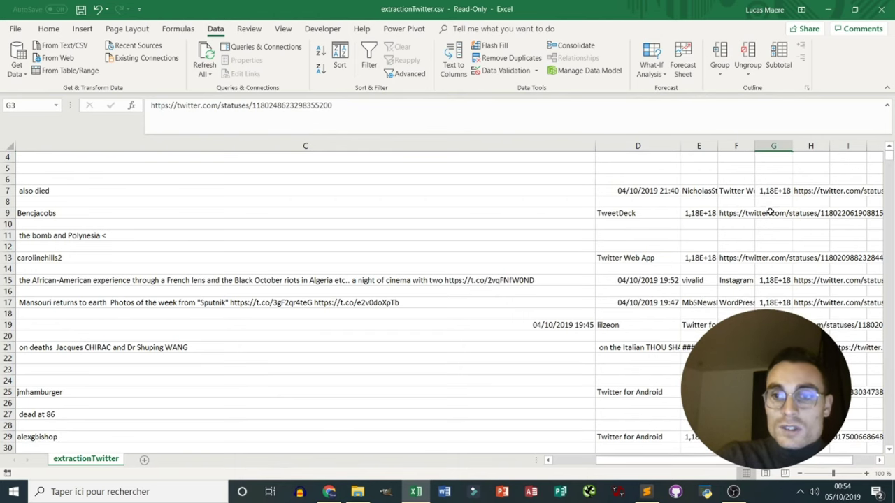
pyautogui.click(735, 214)
pyautogui.scroll(1, 738, 246)
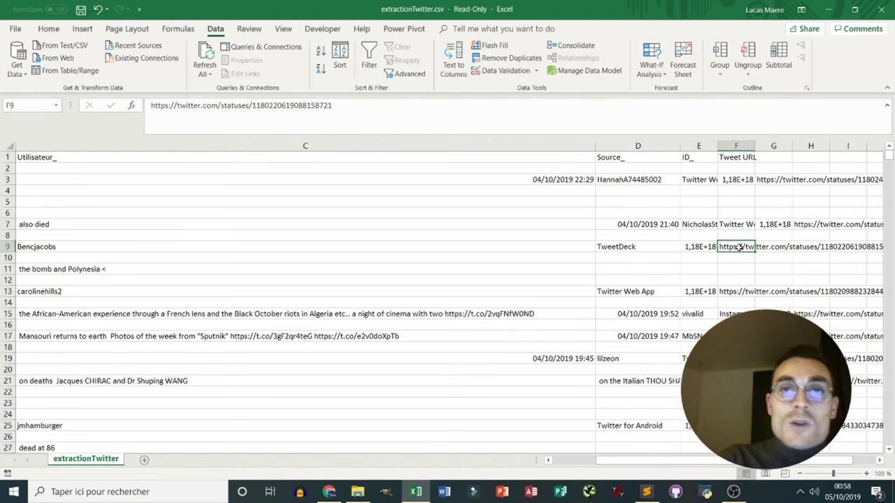